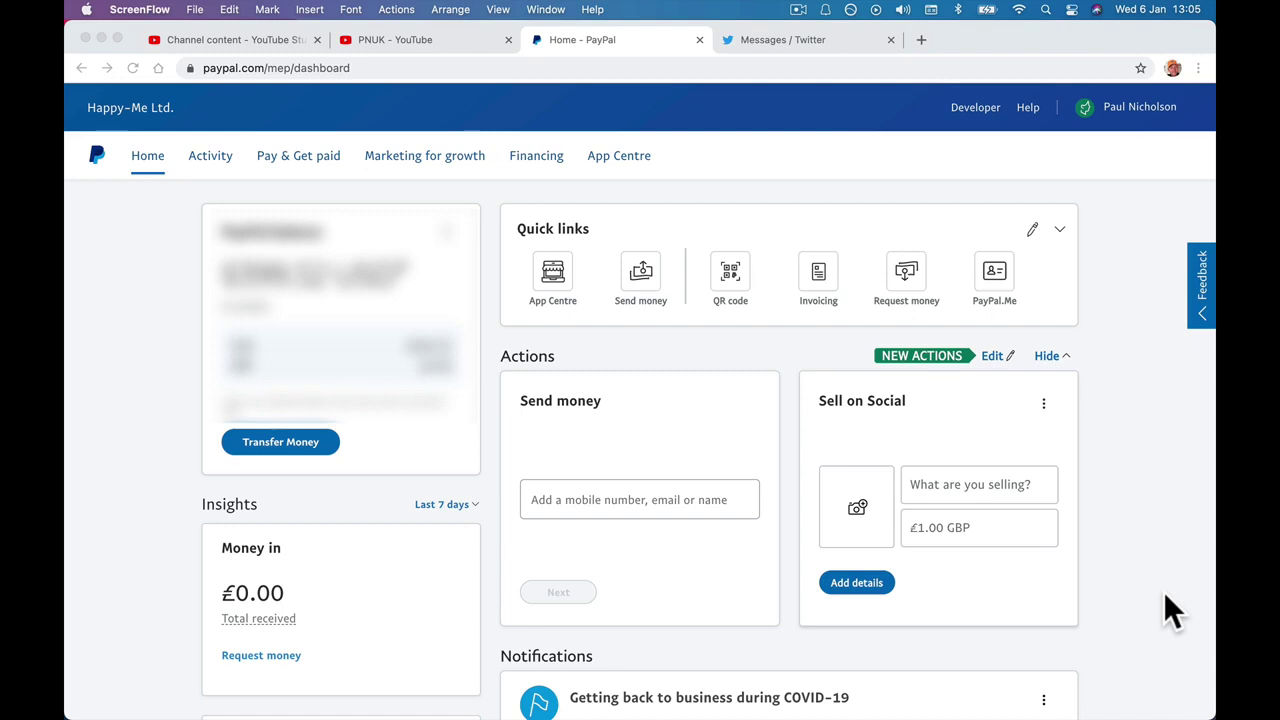
# - Open PayPal's Account settings from the profile menu
pyautogui.press('XF86MonBrightnessDown')
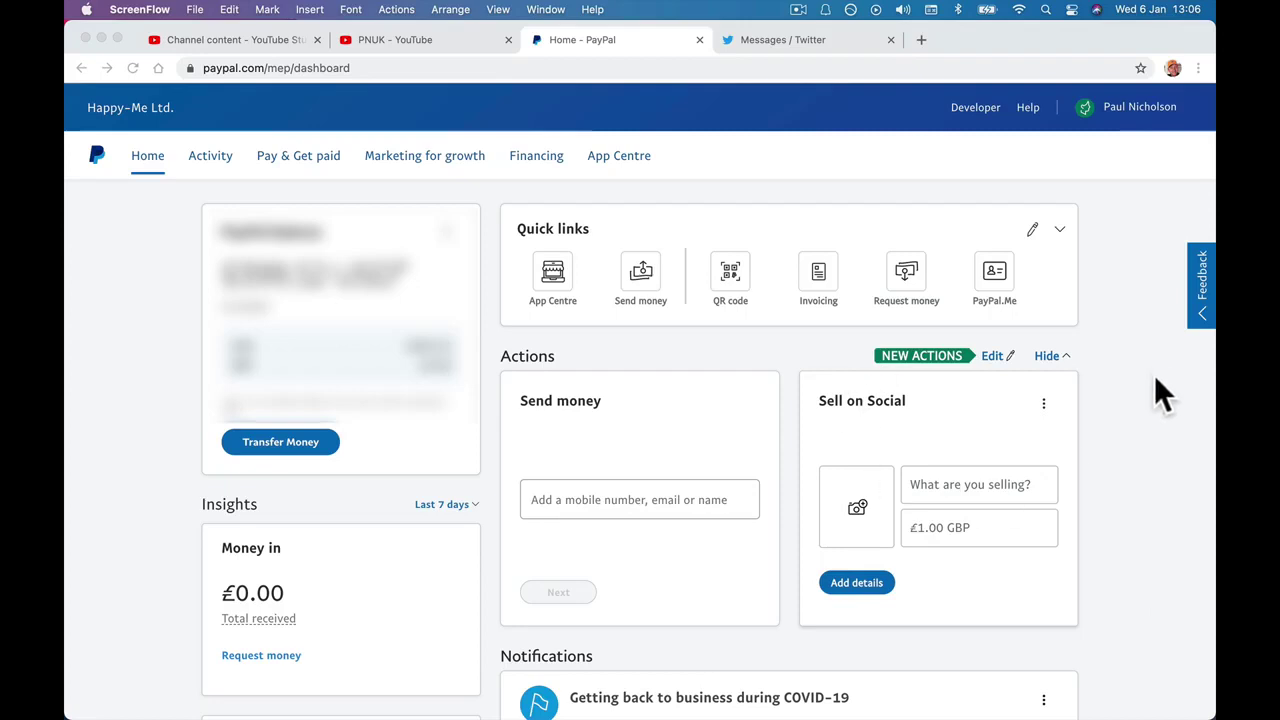
pyautogui.click(1158, 106)
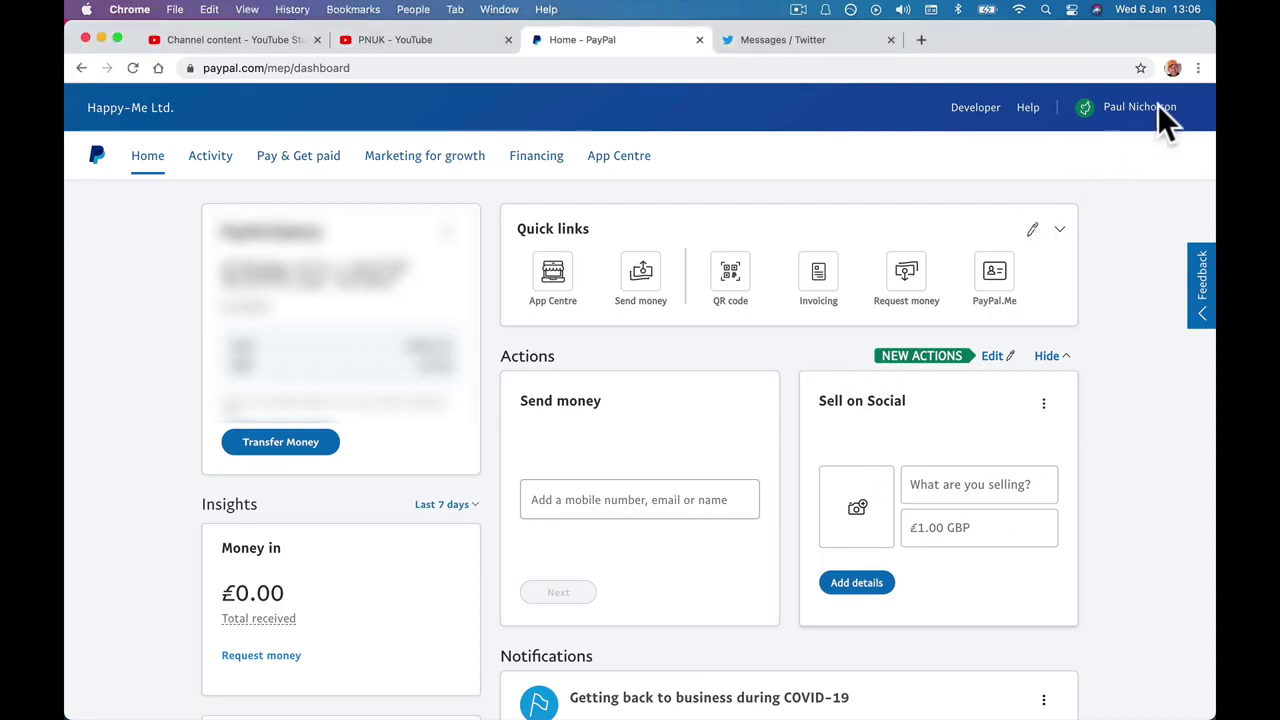
pyautogui.click(1158, 108)
pyautogui.click(1108, 205)
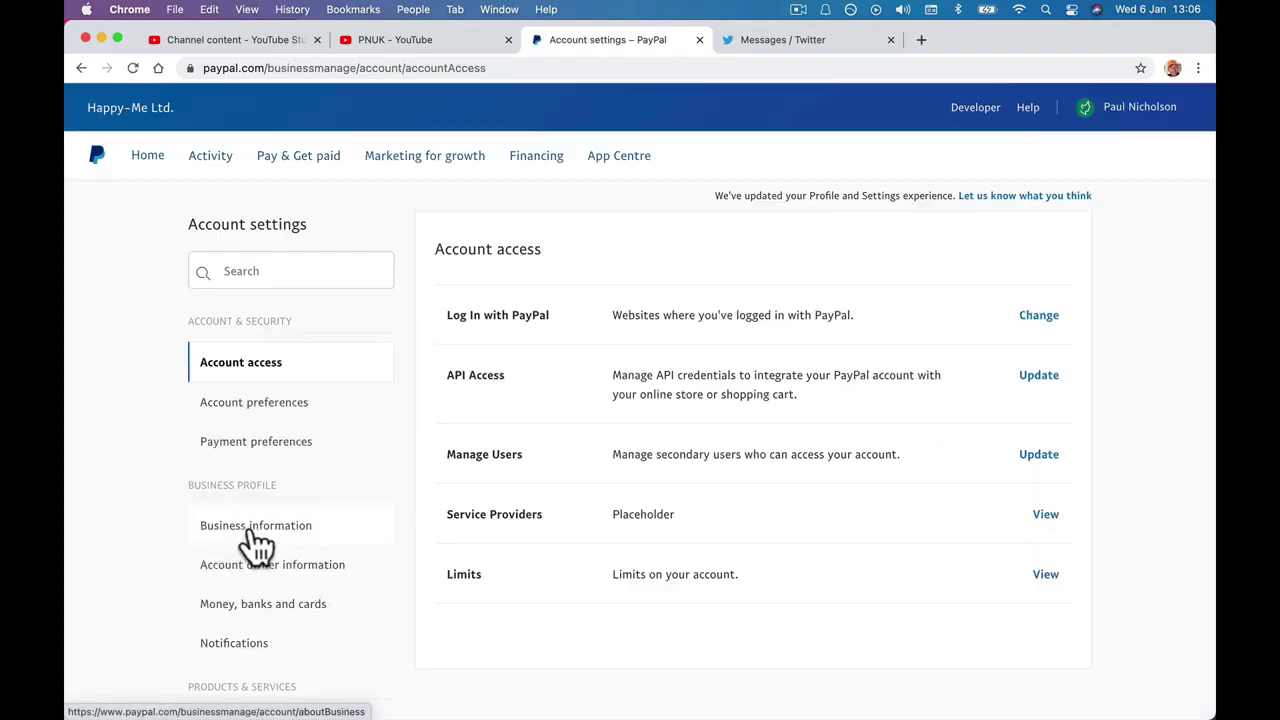
# - Go to Money, banks and cards and scroll down to the Pre-approved payments section
pyautogui.click(270, 620)
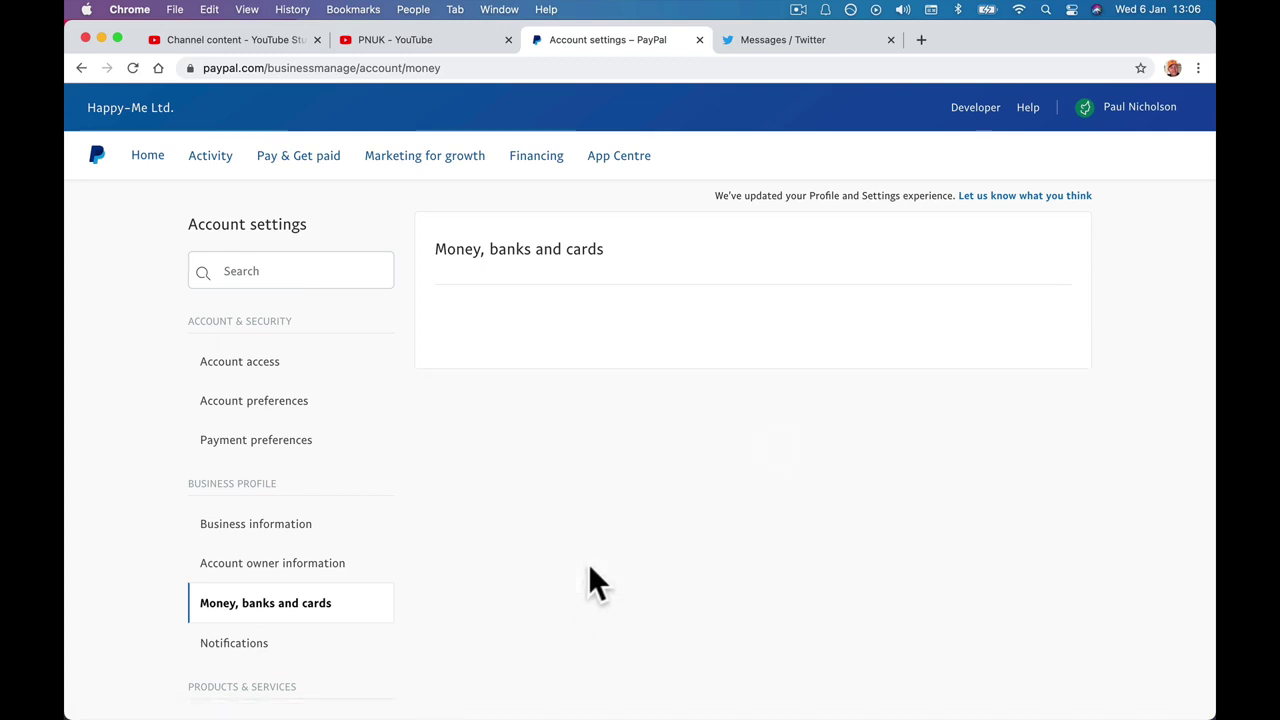
pyautogui.click(326, 606)
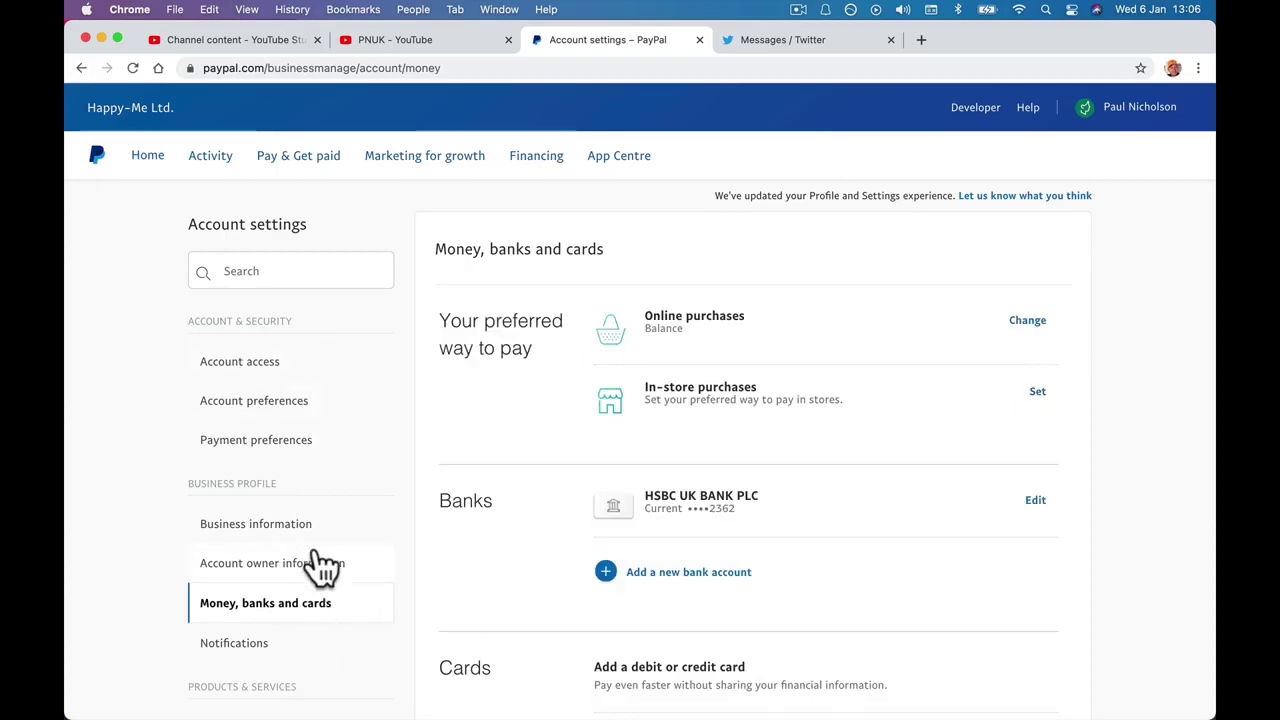
pyautogui.scroll(-10, 320, 580)
pyautogui.scroll(10, 323, 586)
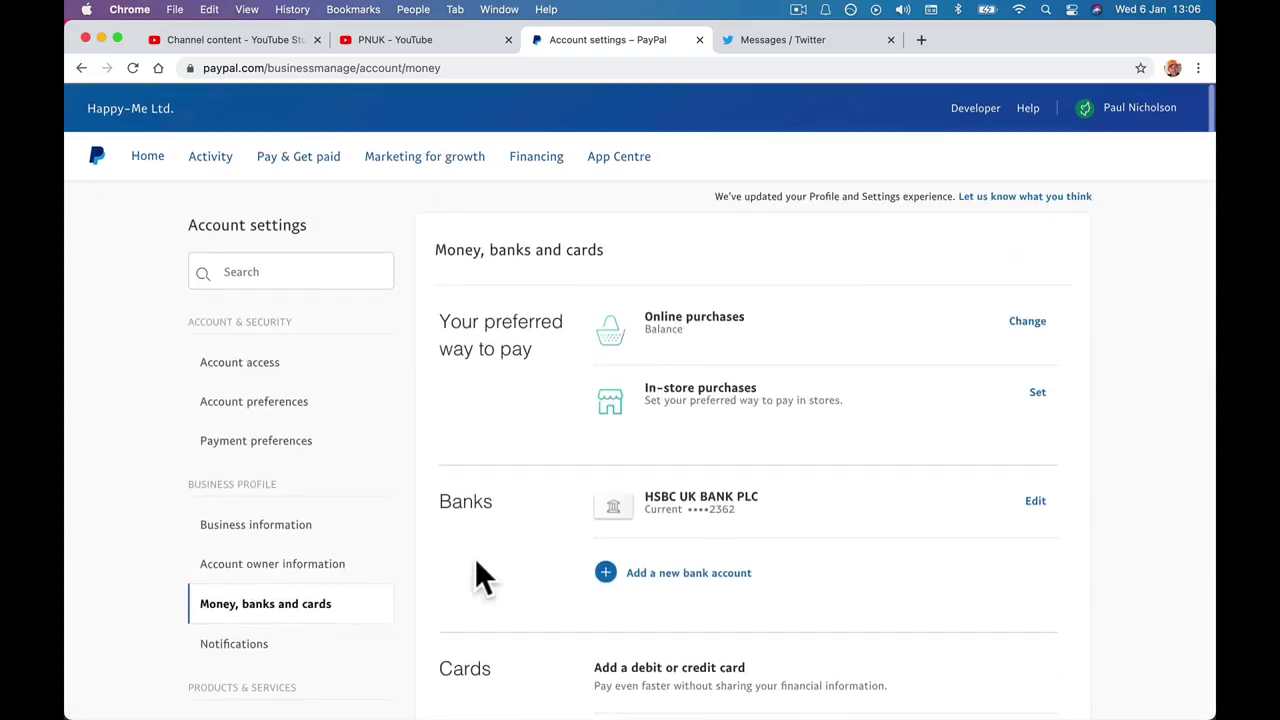
pyautogui.scroll(-6, 477, 565)
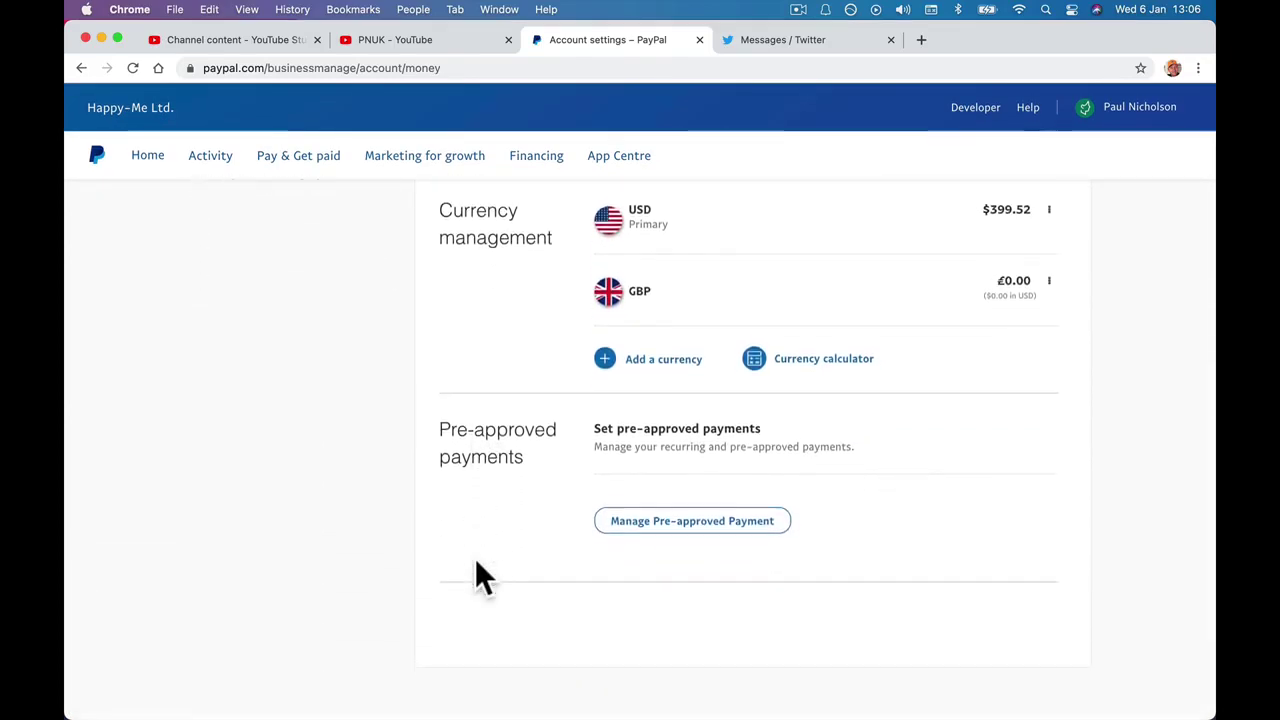
pyautogui.scroll(-2, 477, 562)
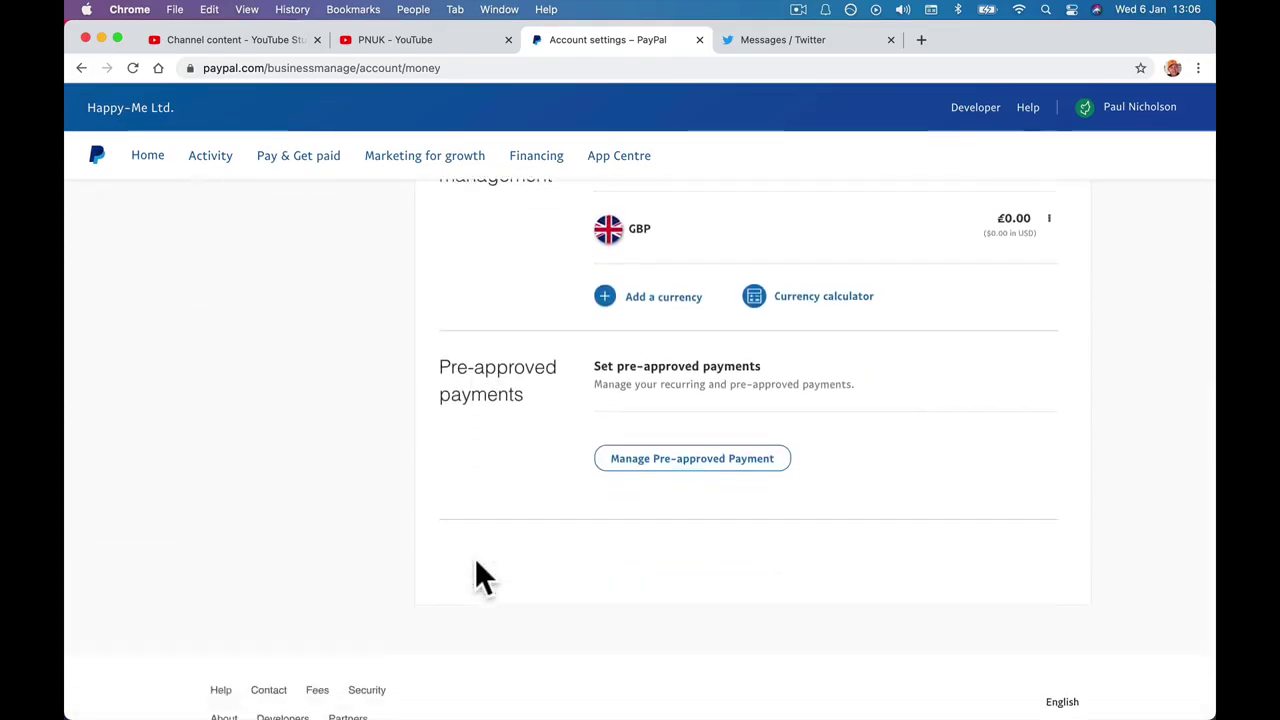
# - Open the My pre-approved payments page and copy its web address
pyautogui.click(690, 436)
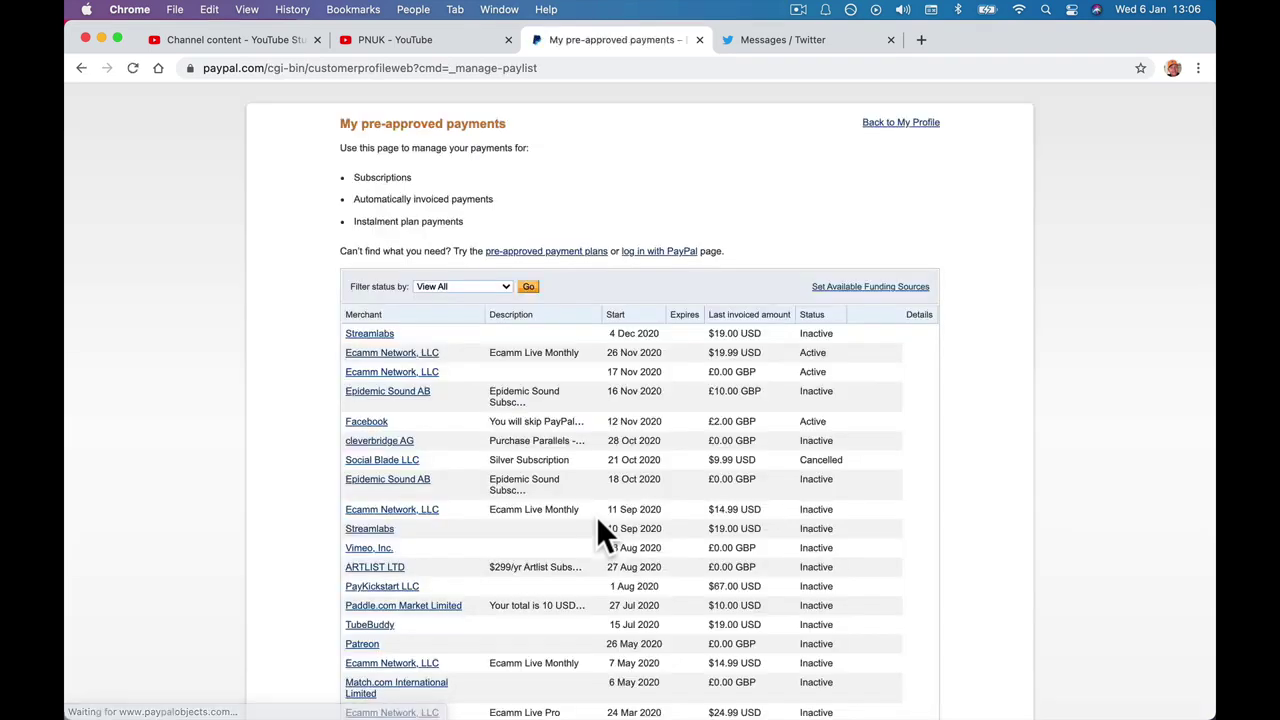
pyautogui.click(465, 68)
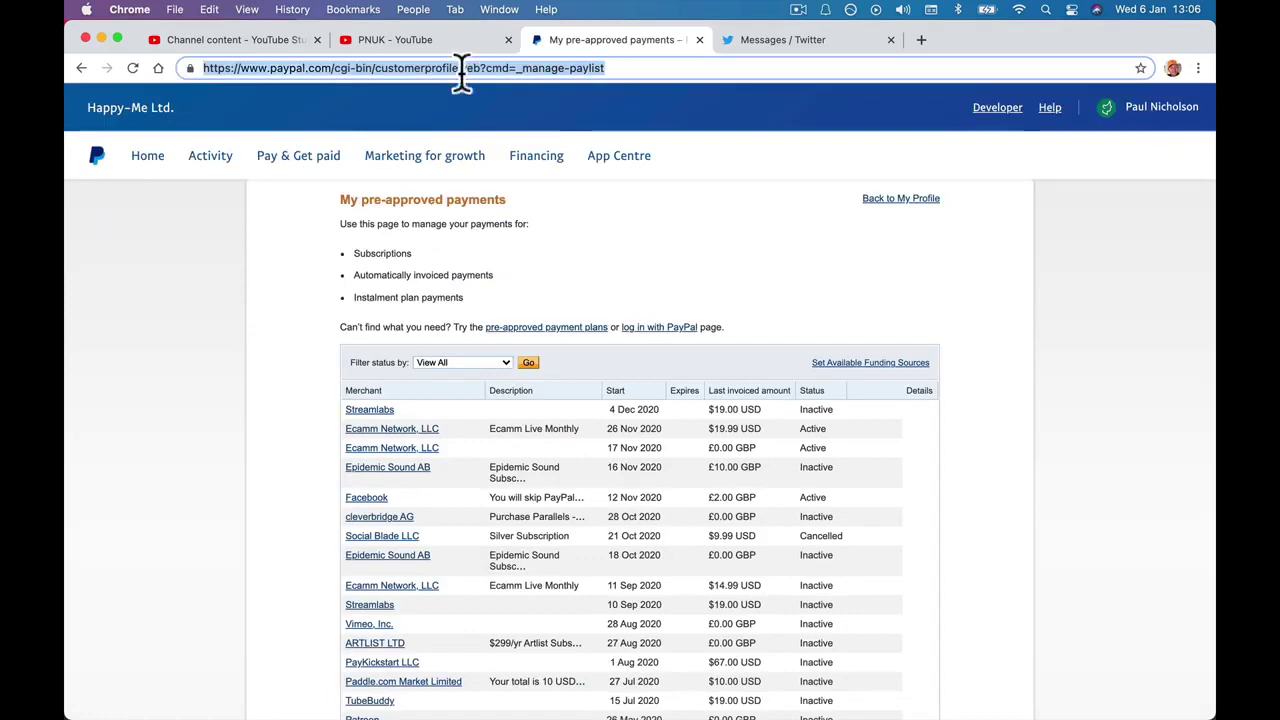
pyautogui.rightClick(463, 72)
pyautogui.click(490, 178)
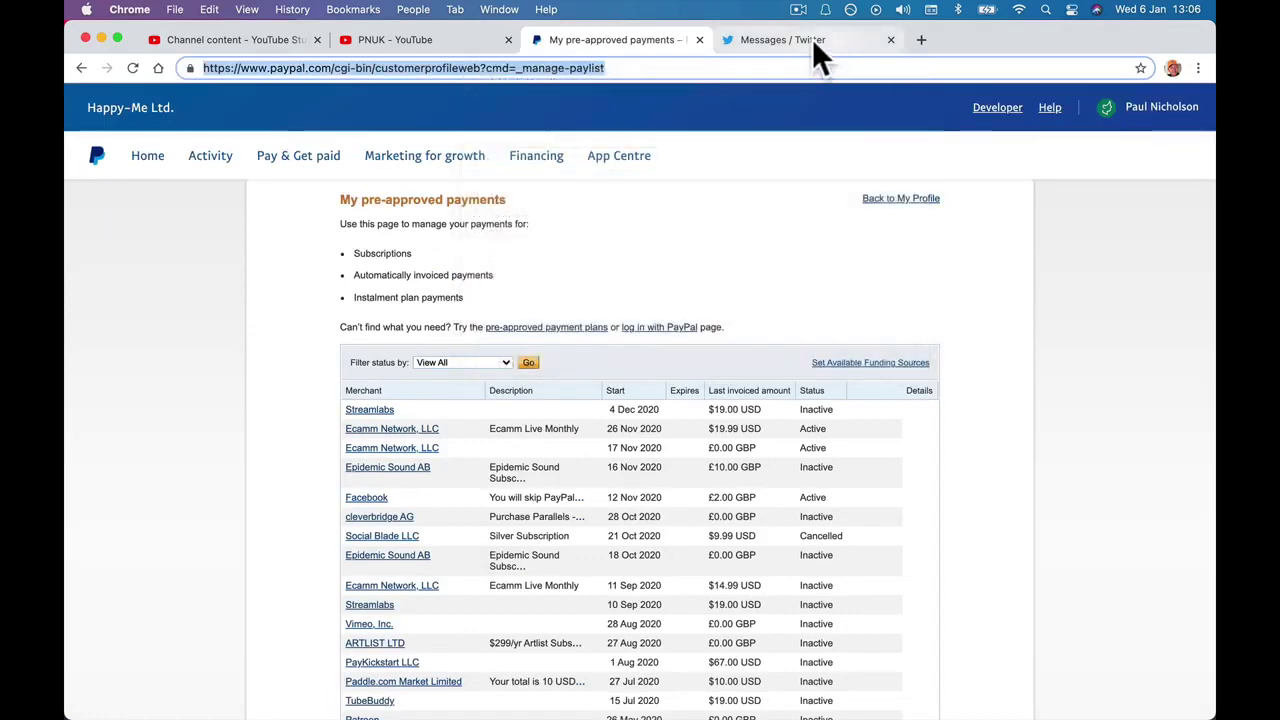
# - Open the copied pre-approved payments address in a new browser tab
pyautogui.click(812, 40)
pyautogui.press('super+space')
pyautogui.press('super+v')
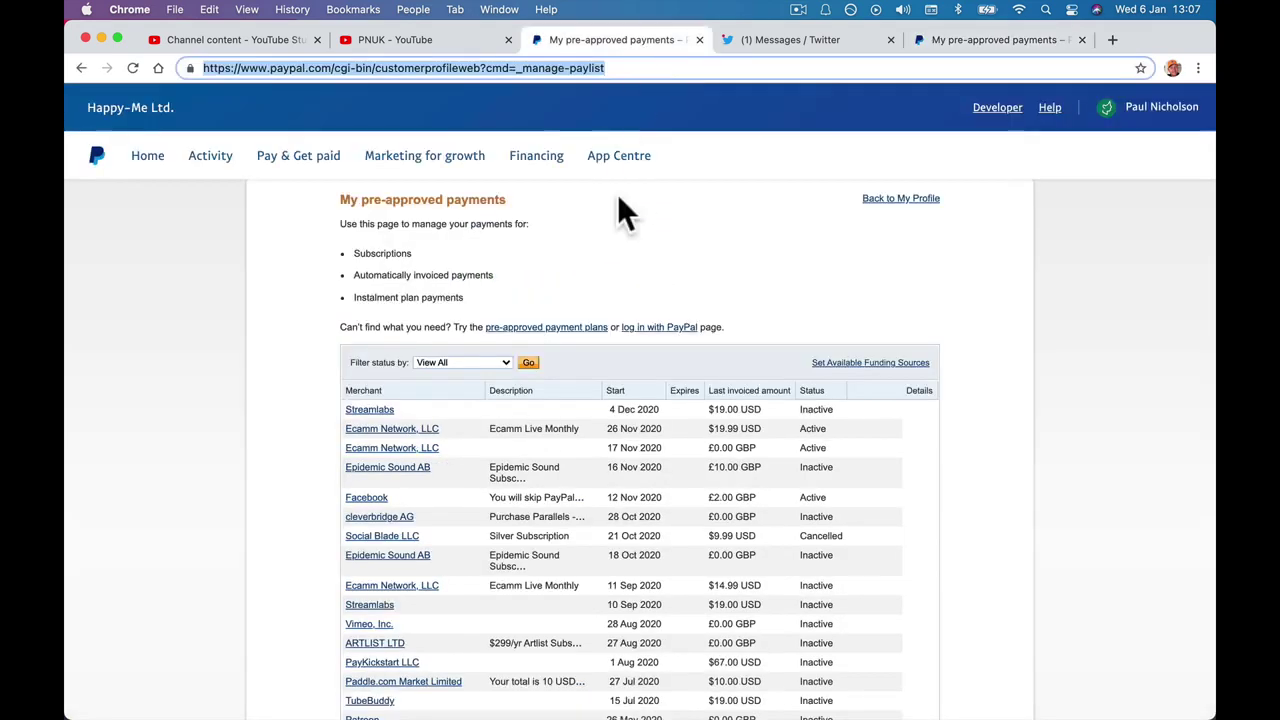
pyautogui.click(568, 68)
pyautogui.press('super+c')
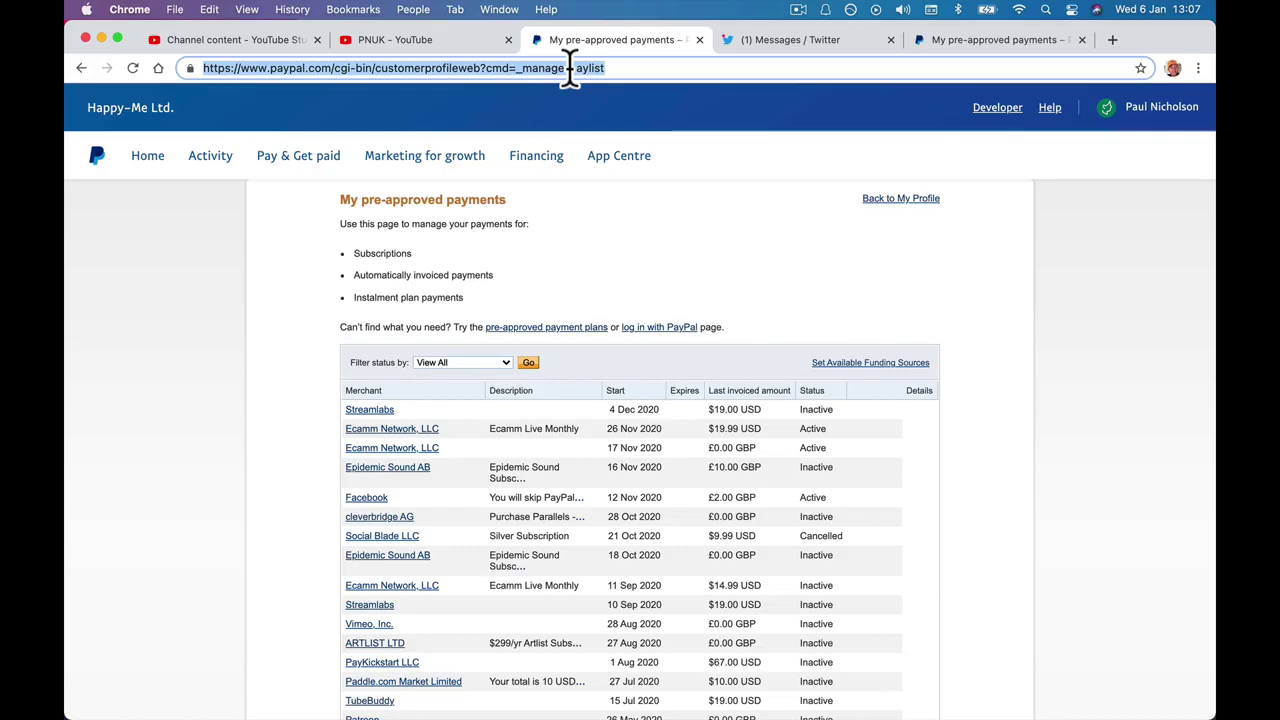
# - Scroll through the pre-approved payments table to review merchants and statuses
pyautogui.scroll(-1, 727, 268)
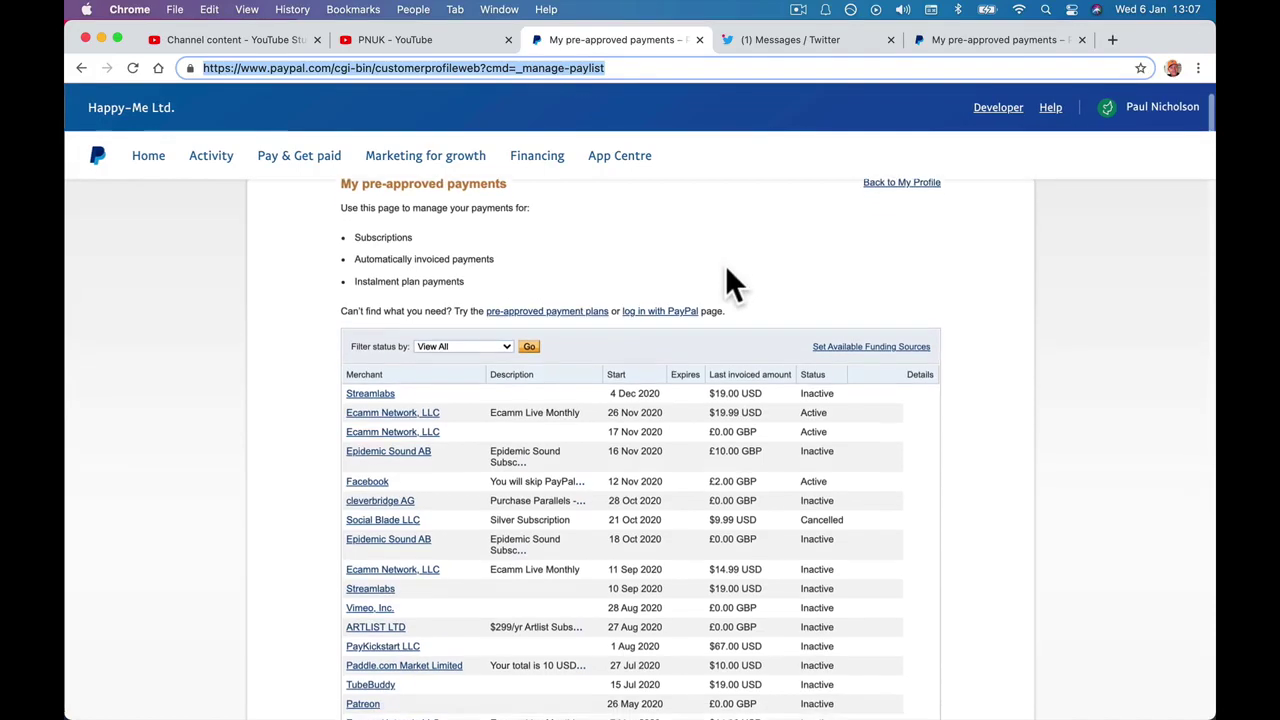
pyautogui.scroll(-3, 727, 270)
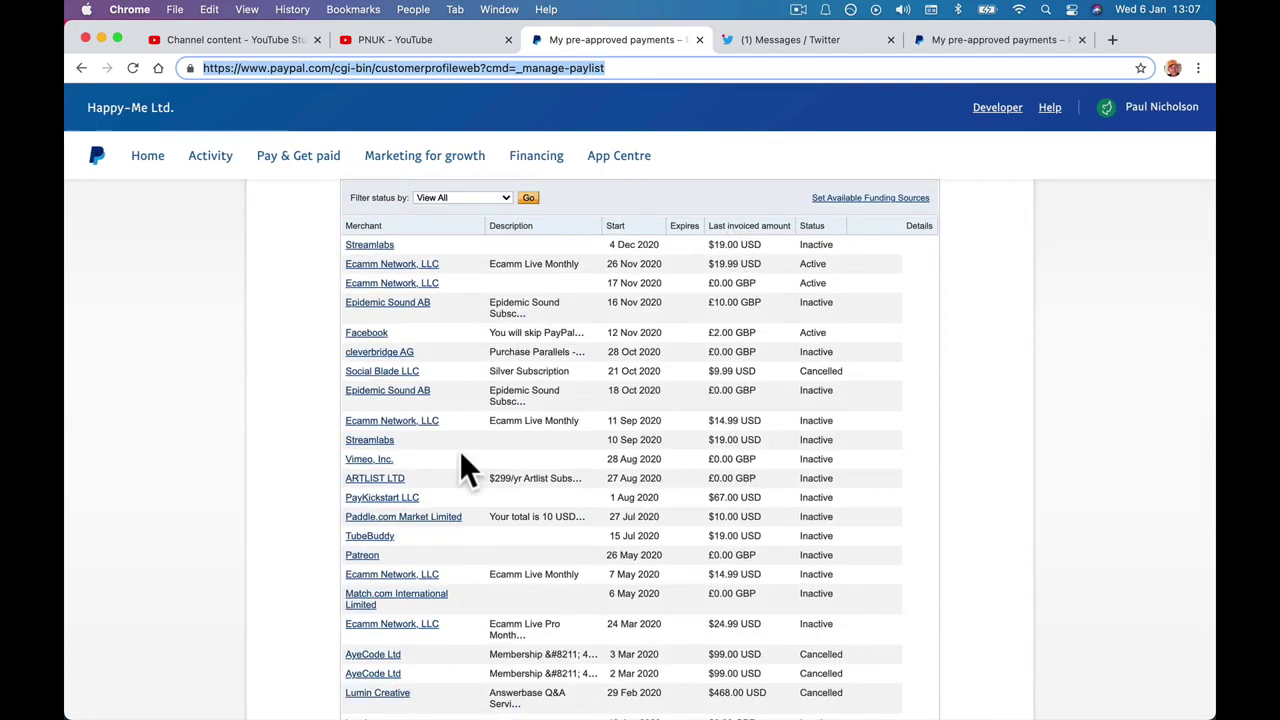
pyautogui.scroll(-5, 460, 488)
pyautogui.scroll(5, 460, 488)
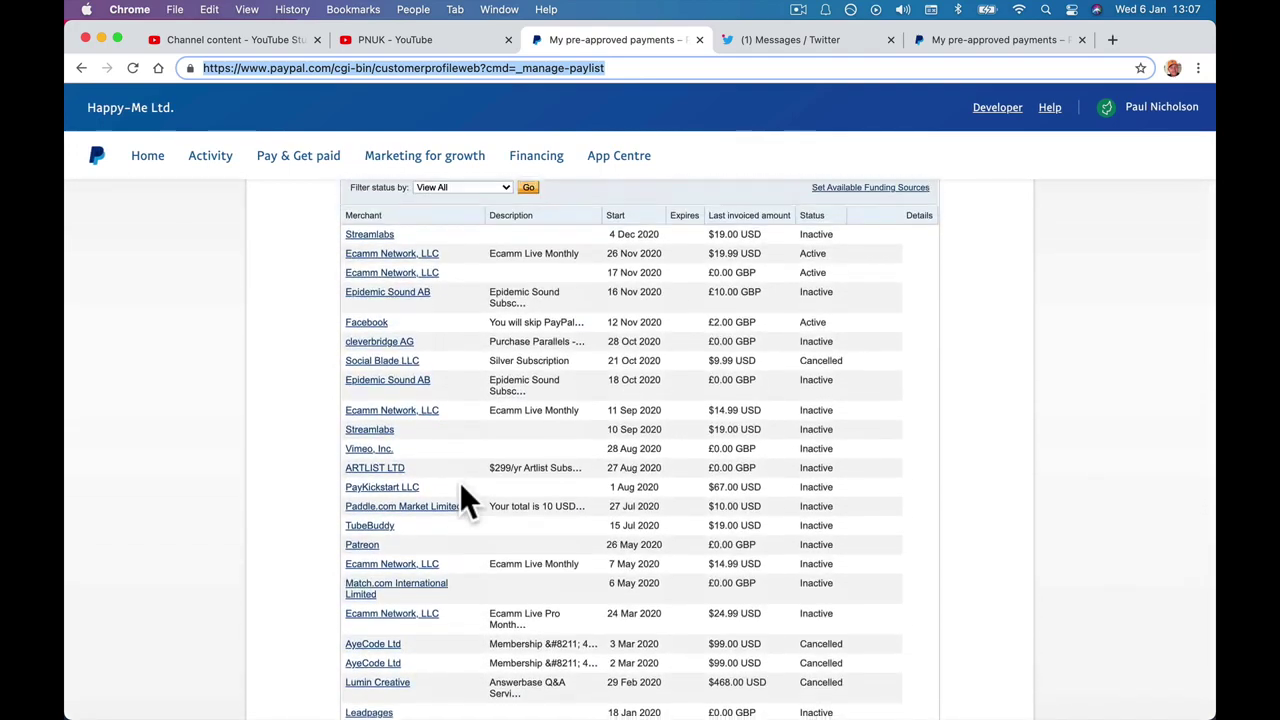
pyautogui.scroll(2, 459, 496)
pyautogui.scroll(2, 475, 429)
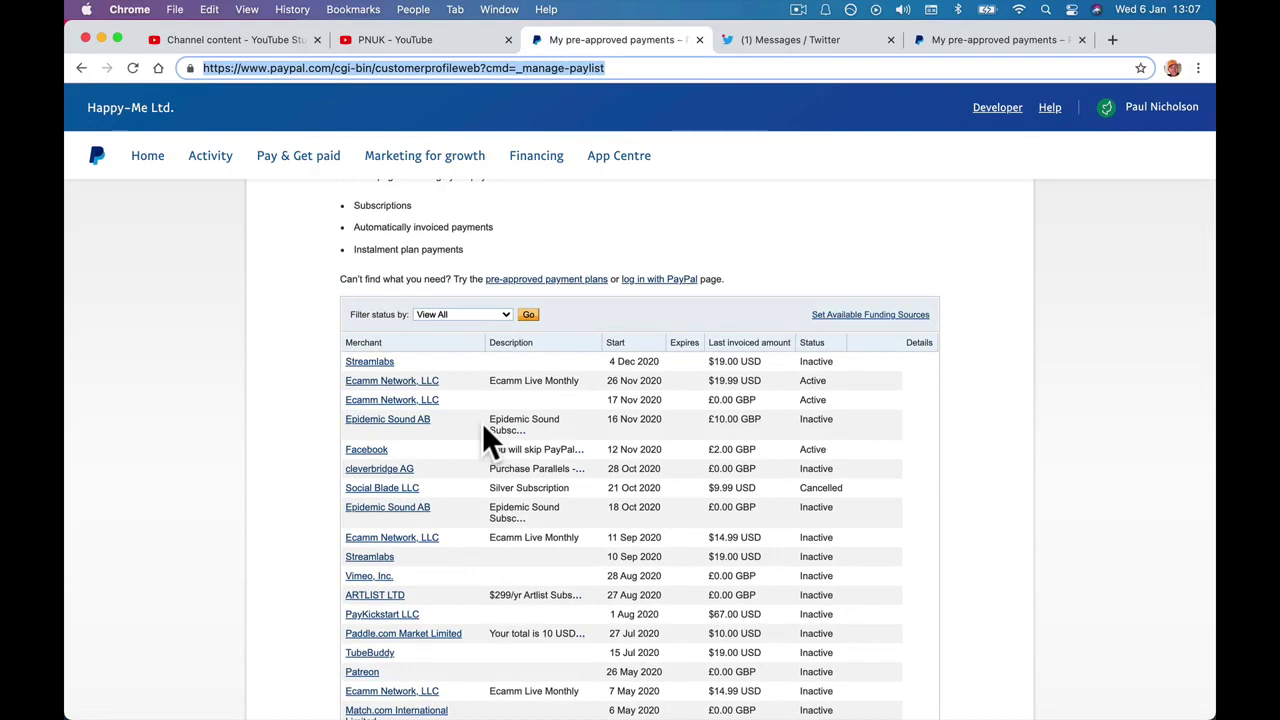
# - Filter the pre-approved payments by Active status, leaving two Ecamm Network entries and Facebook
pyautogui.click(482, 315)
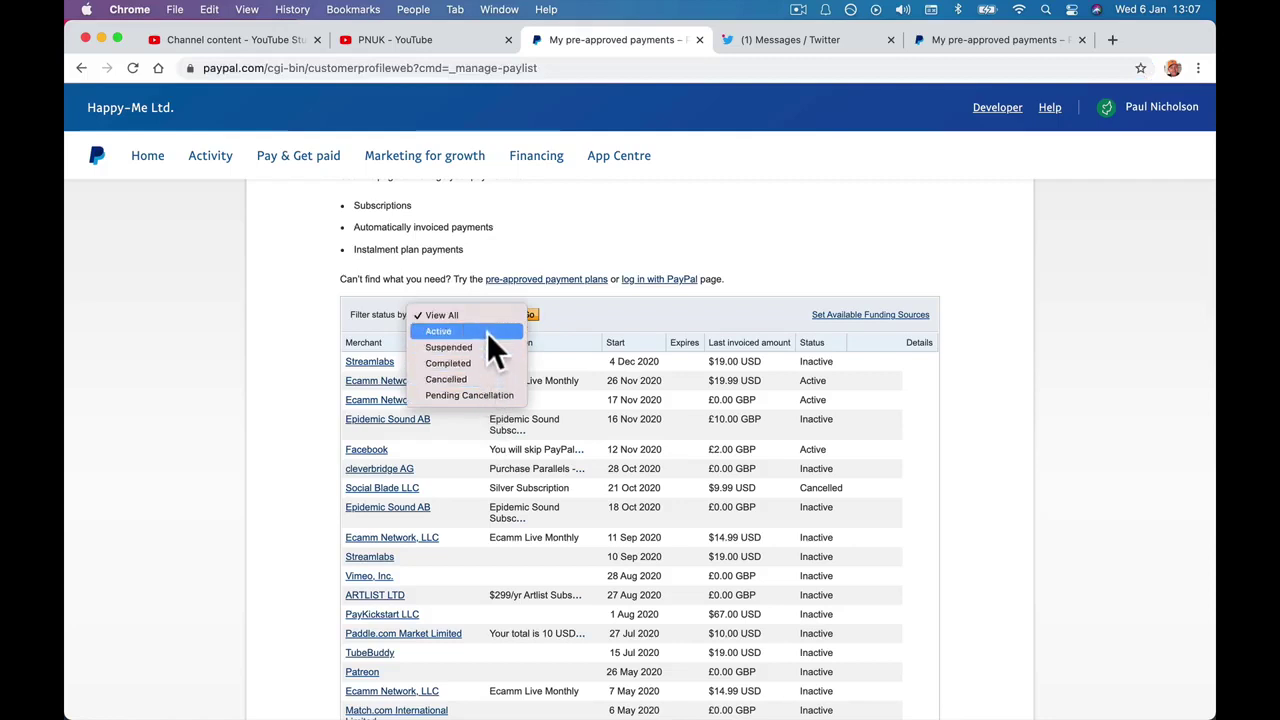
pyautogui.click(487, 332)
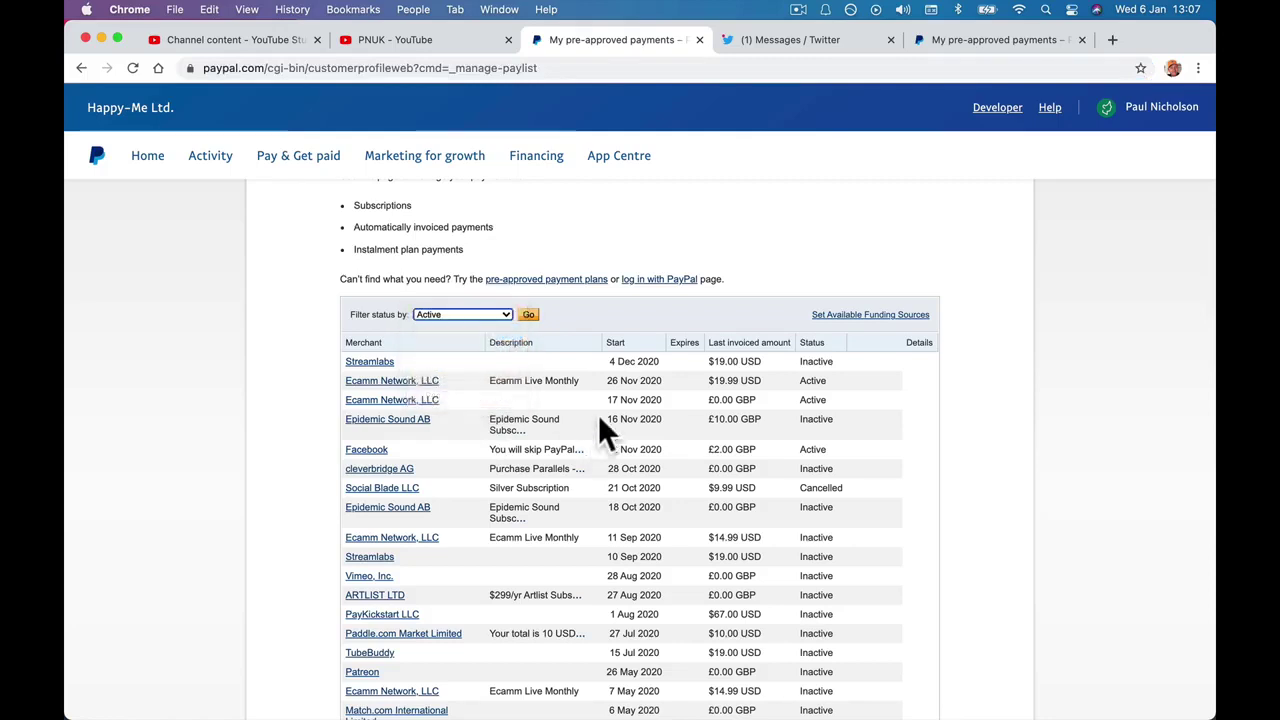
pyautogui.click(529, 316)
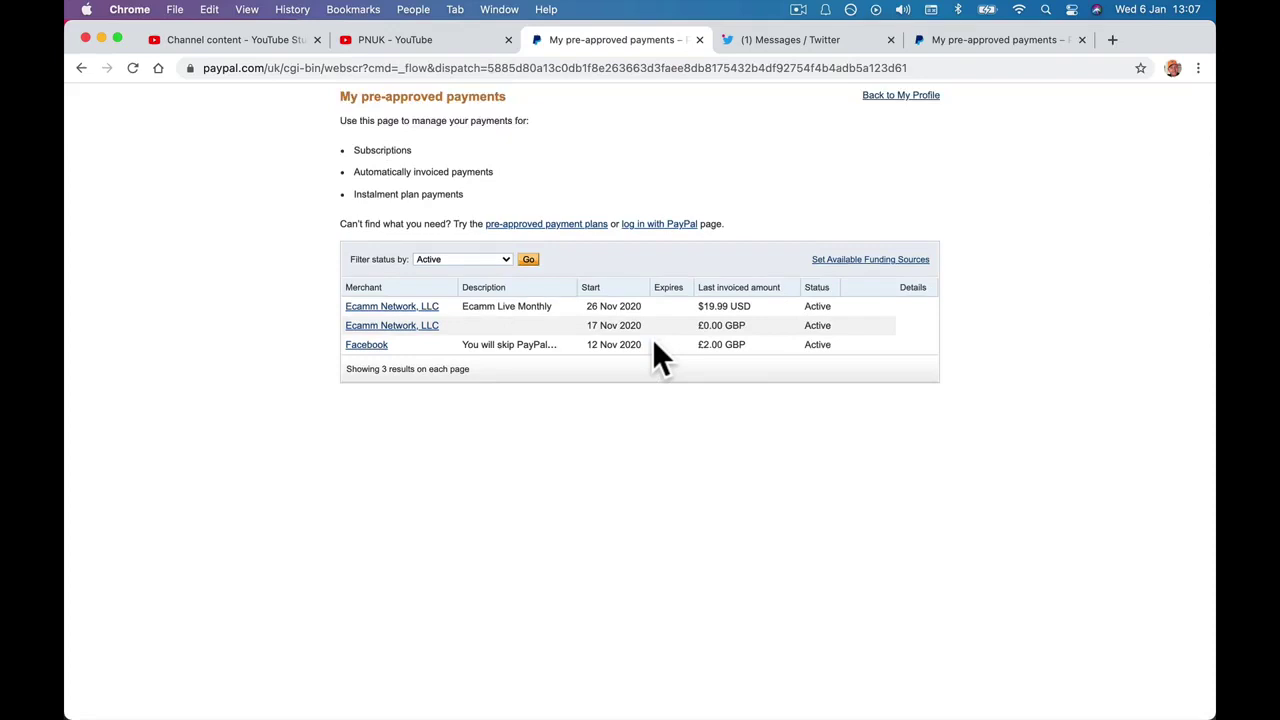
# - Cancel the Ecamm Network agreement from 17 Nov 2020 and return to the payments list
pyautogui.click(392, 326)
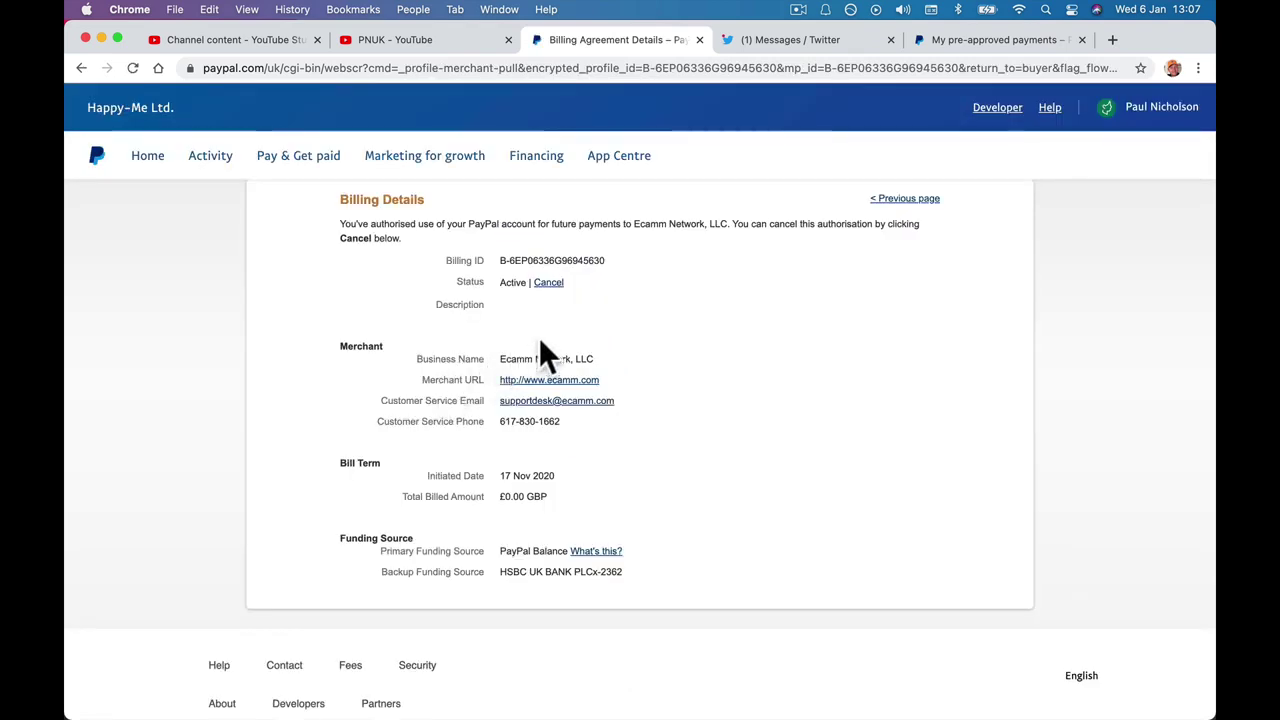
pyautogui.click(548, 284)
pyautogui.click(735, 449)
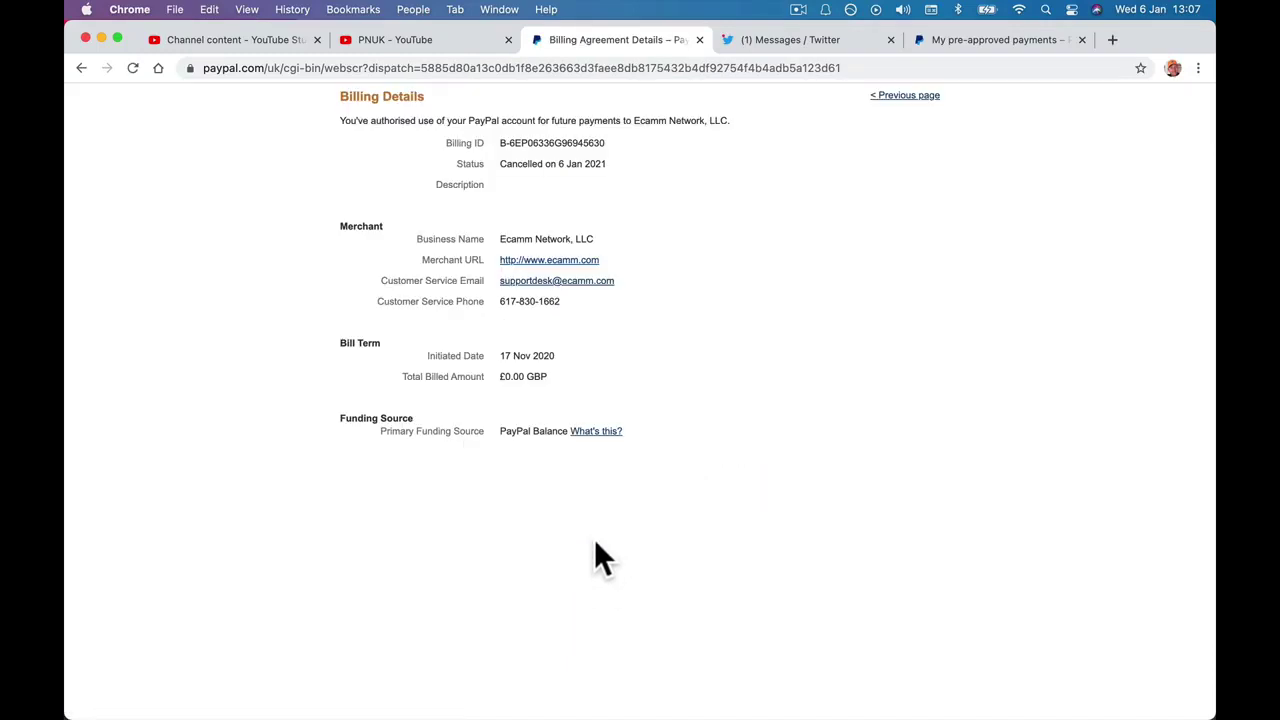
pyautogui.click(908, 97)
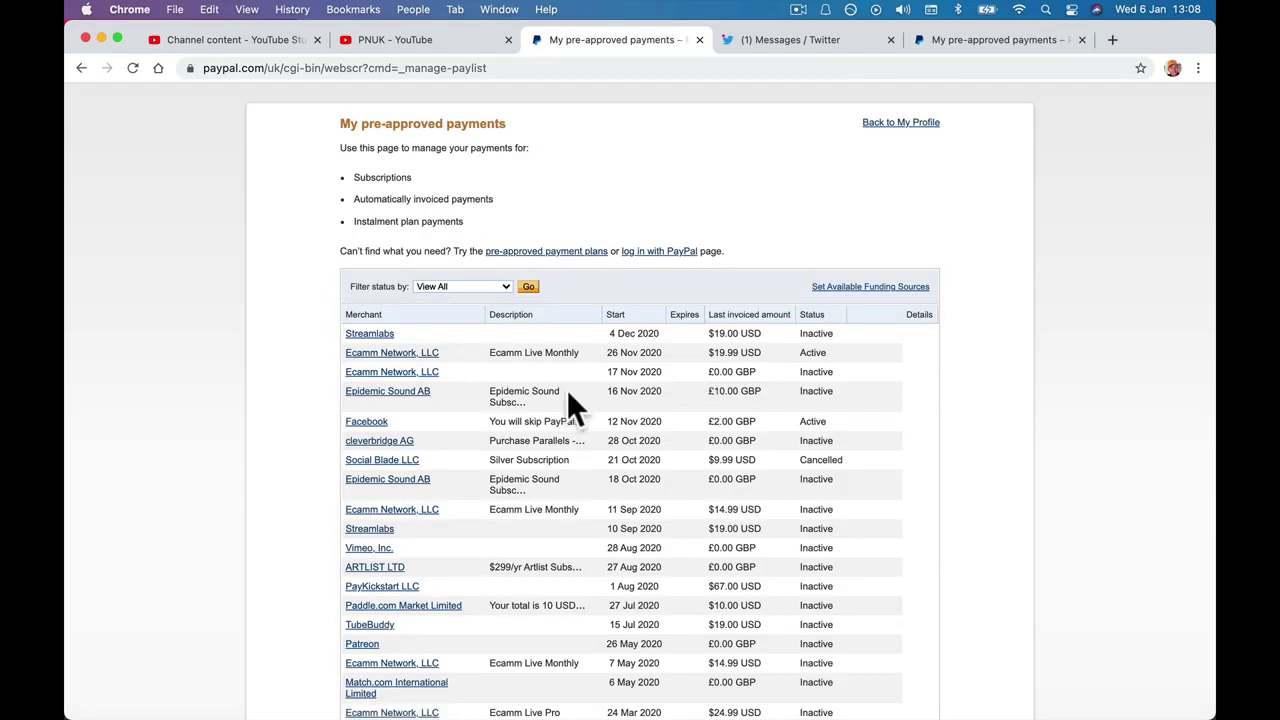
# - Filter to Active and cancel the remaining Ecamm Network, LLC agreement from 26 Nov 2020
pyautogui.click(486, 362)
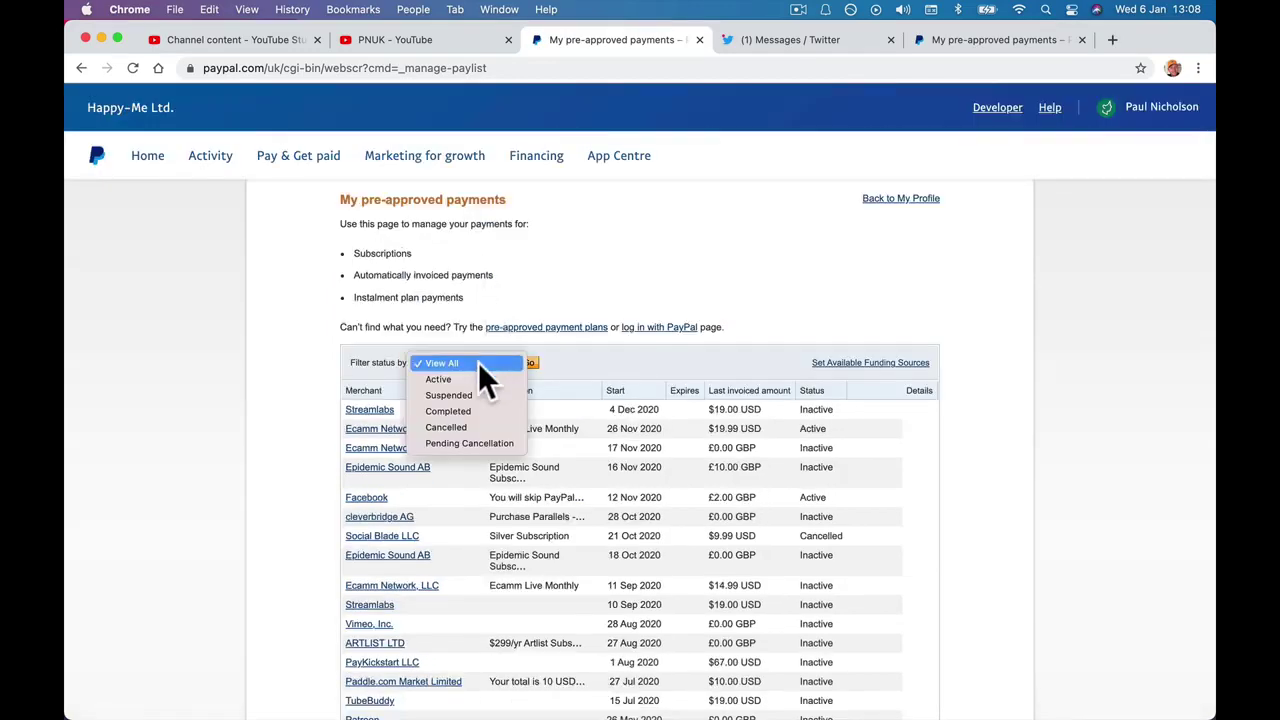
pyautogui.click(491, 379)
pyautogui.click(527, 363)
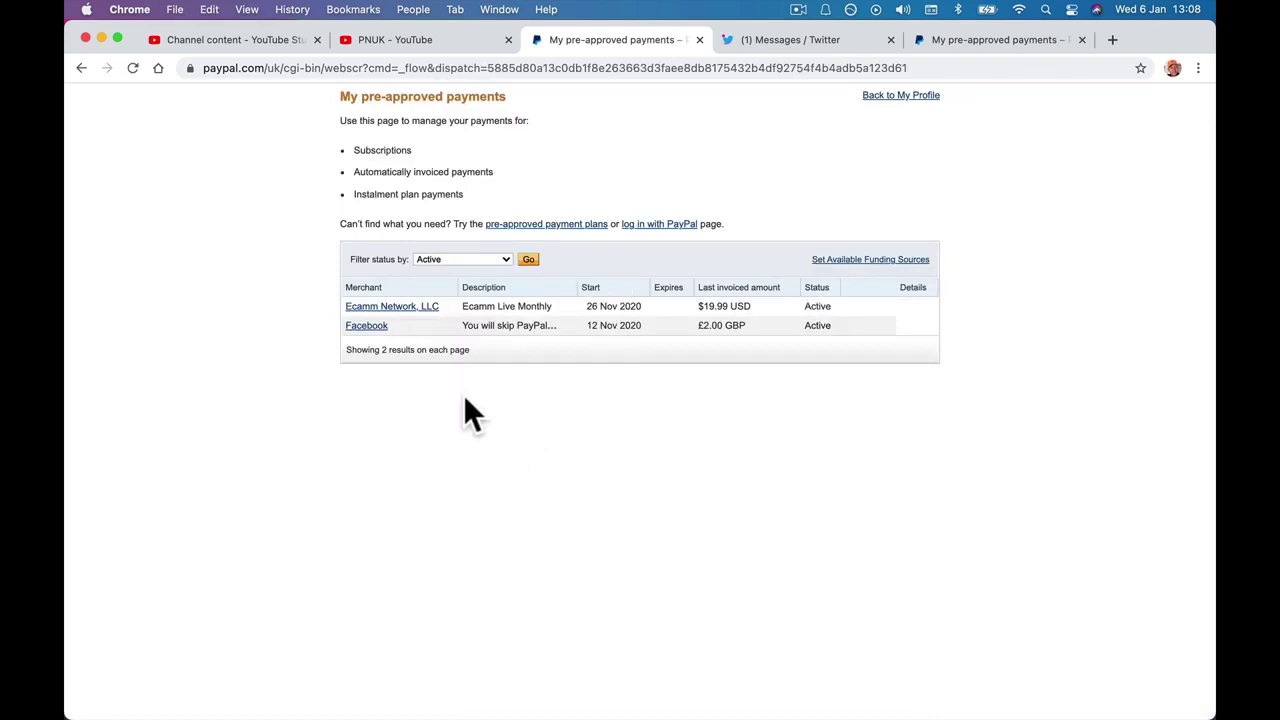
pyautogui.click(415, 308)
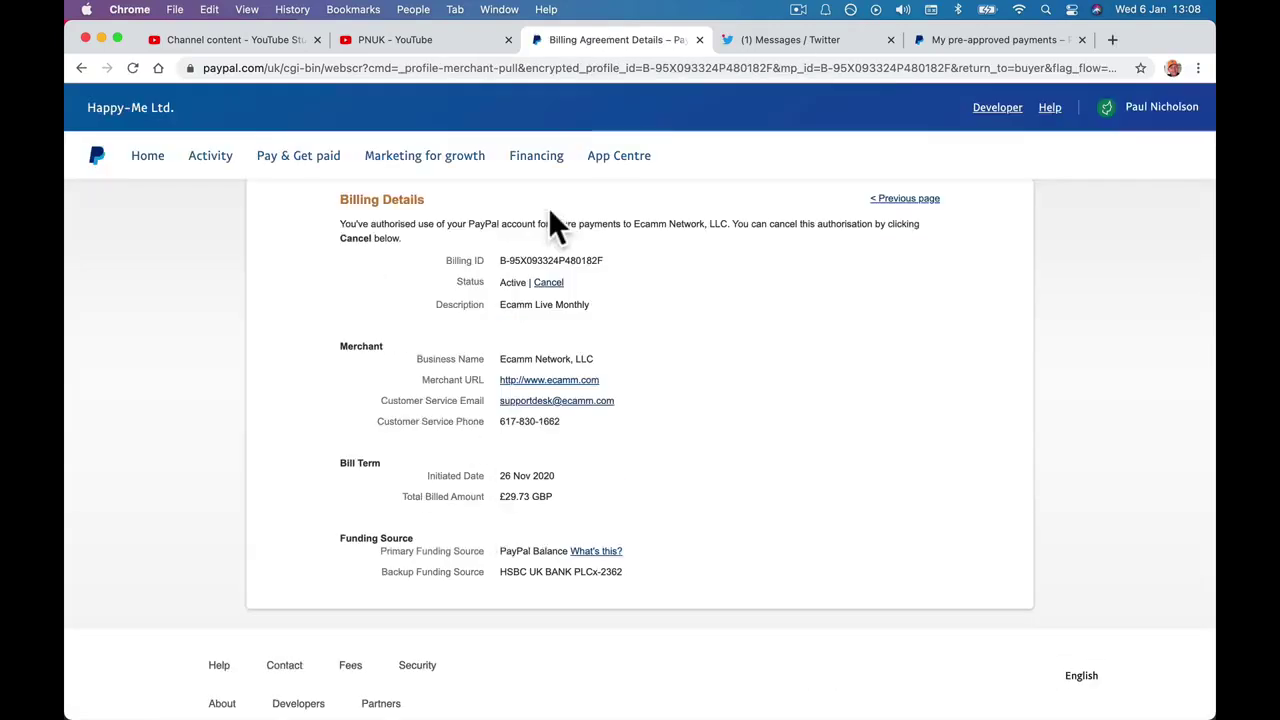
pyautogui.click(548, 283)
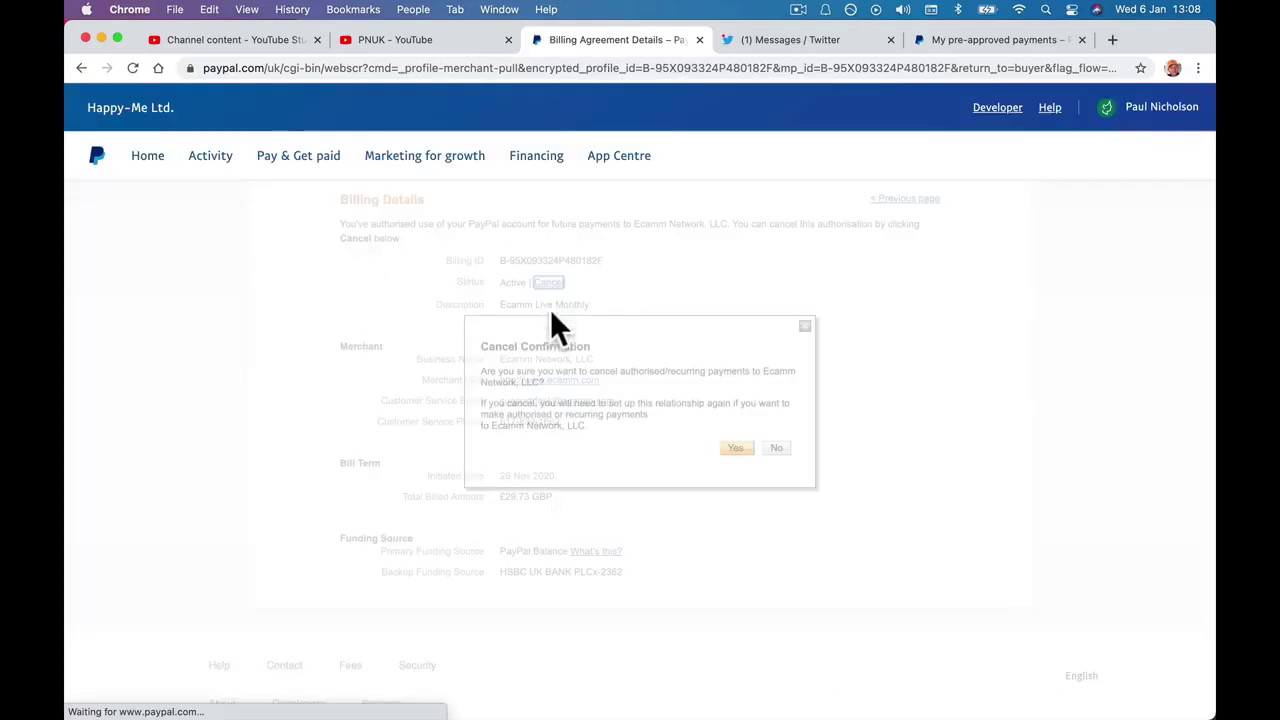
pyautogui.click(733, 450)
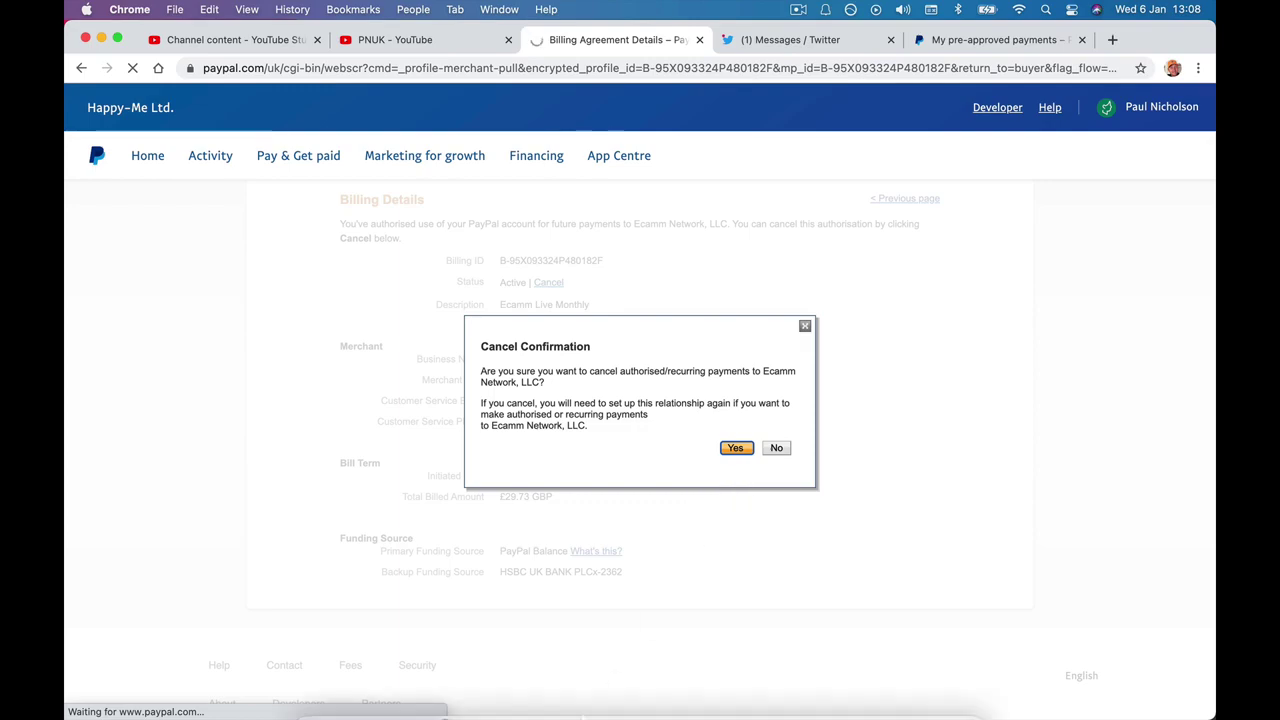
# - Check the newest PayPal cancellation email in Mail, then return to the browser
pyautogui.click(449, 698)
pyautogui.click(300, 110)
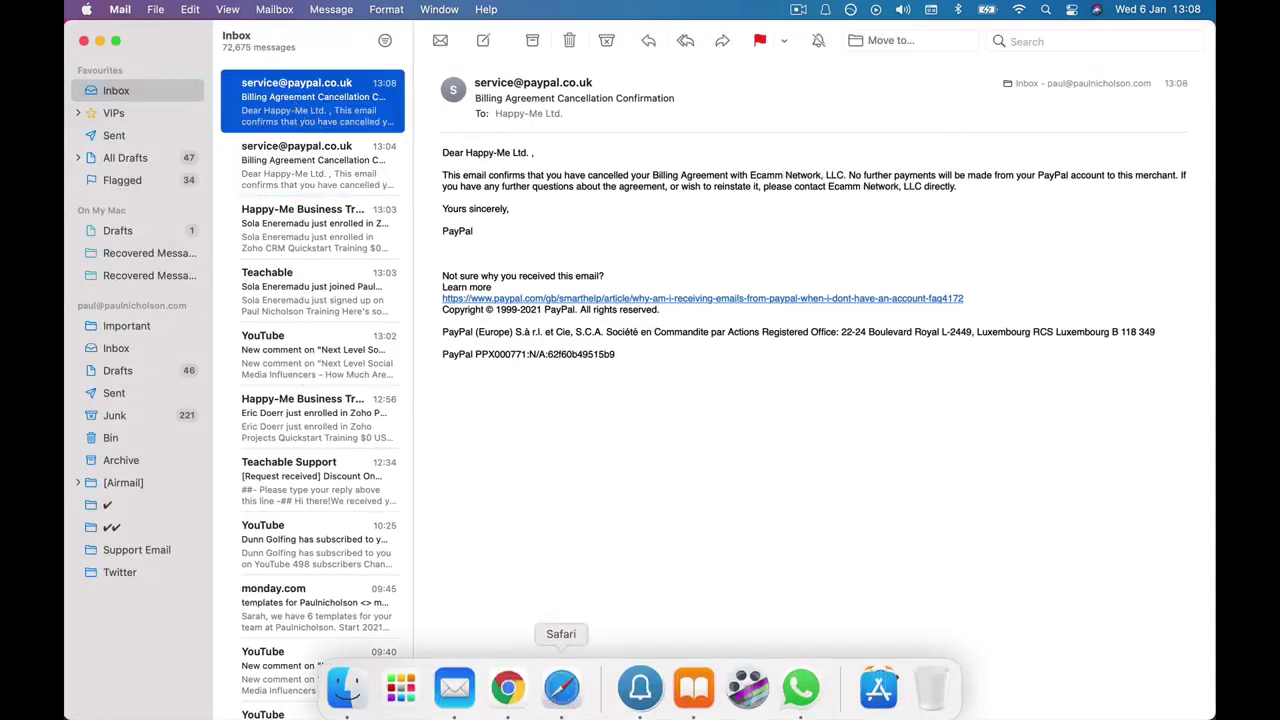
pyautogui.click(521, 677)
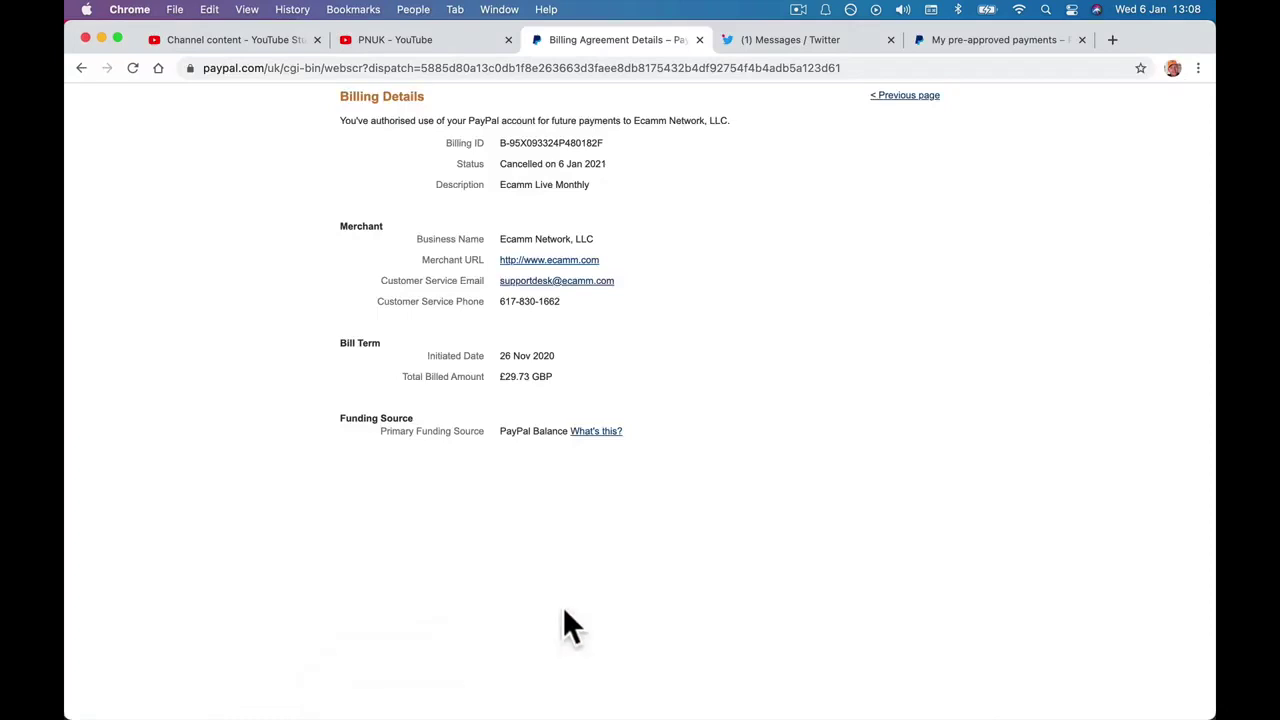
# - Back on the payments list, filter to Active agreements only
pyautogui.click(905, 97)
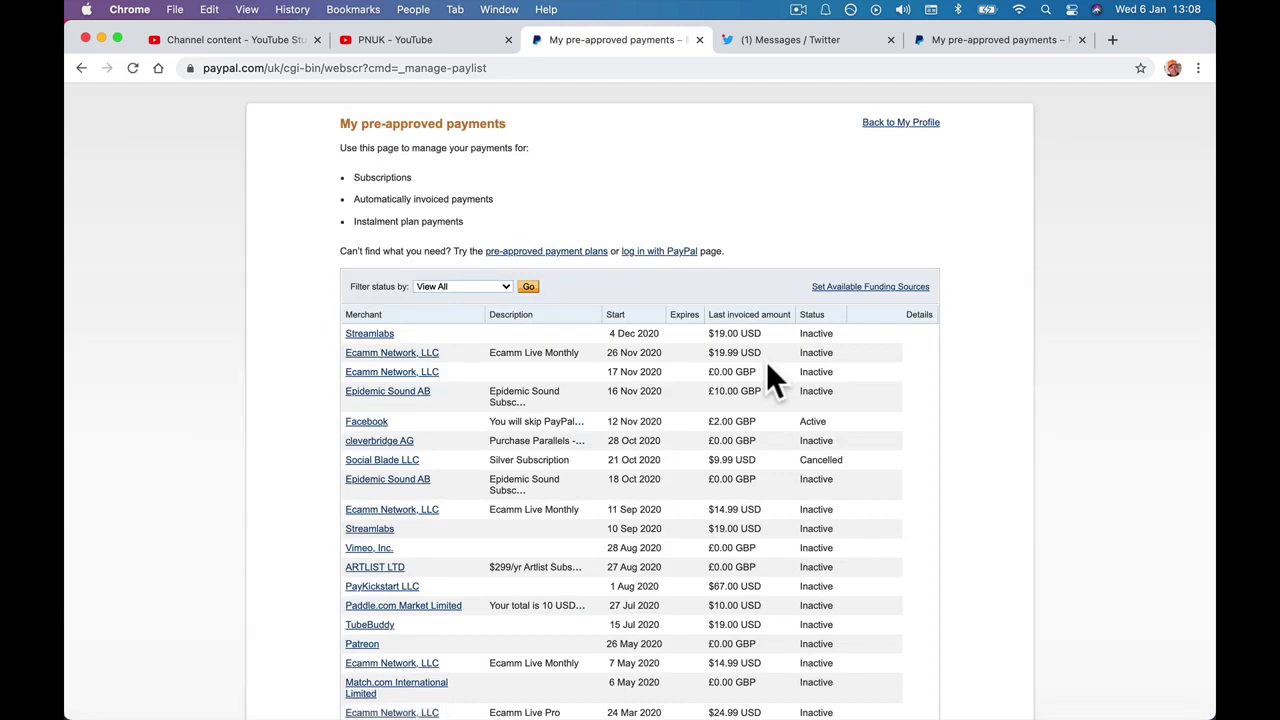
pyautogui.click(491, 362)
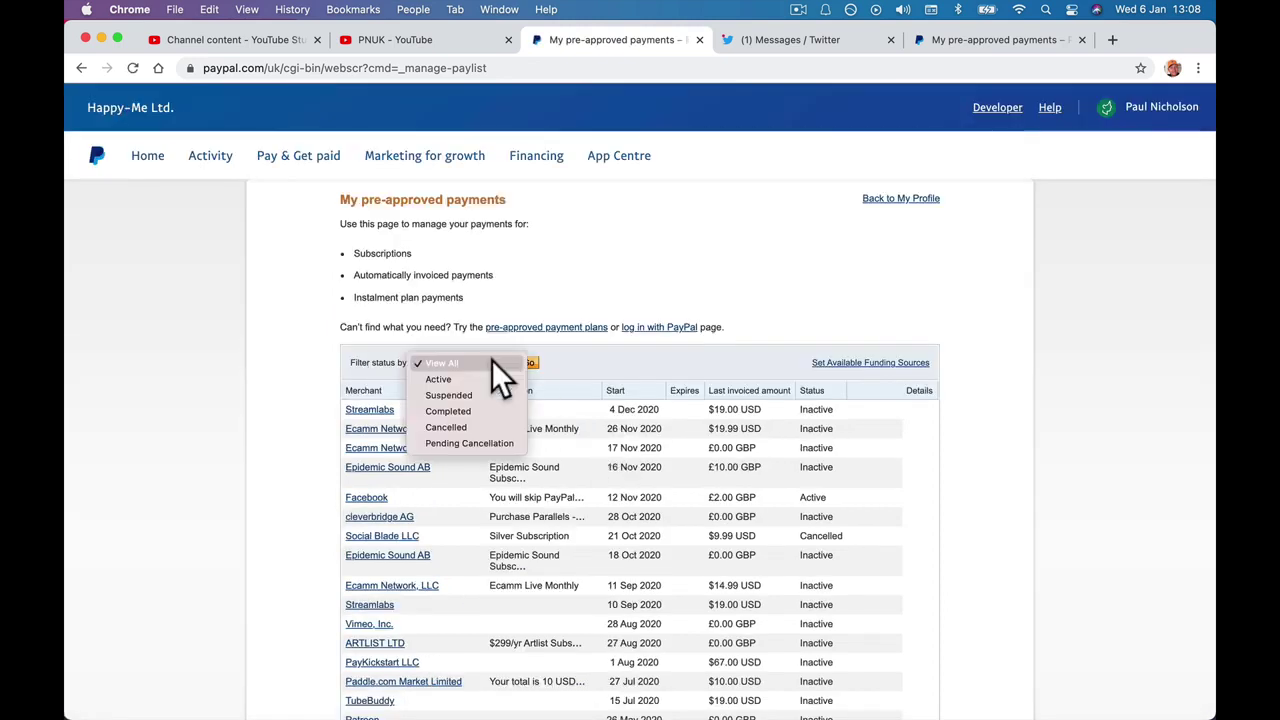
pyautogui.click(490, 374)
pyautogui.click(526, 364)
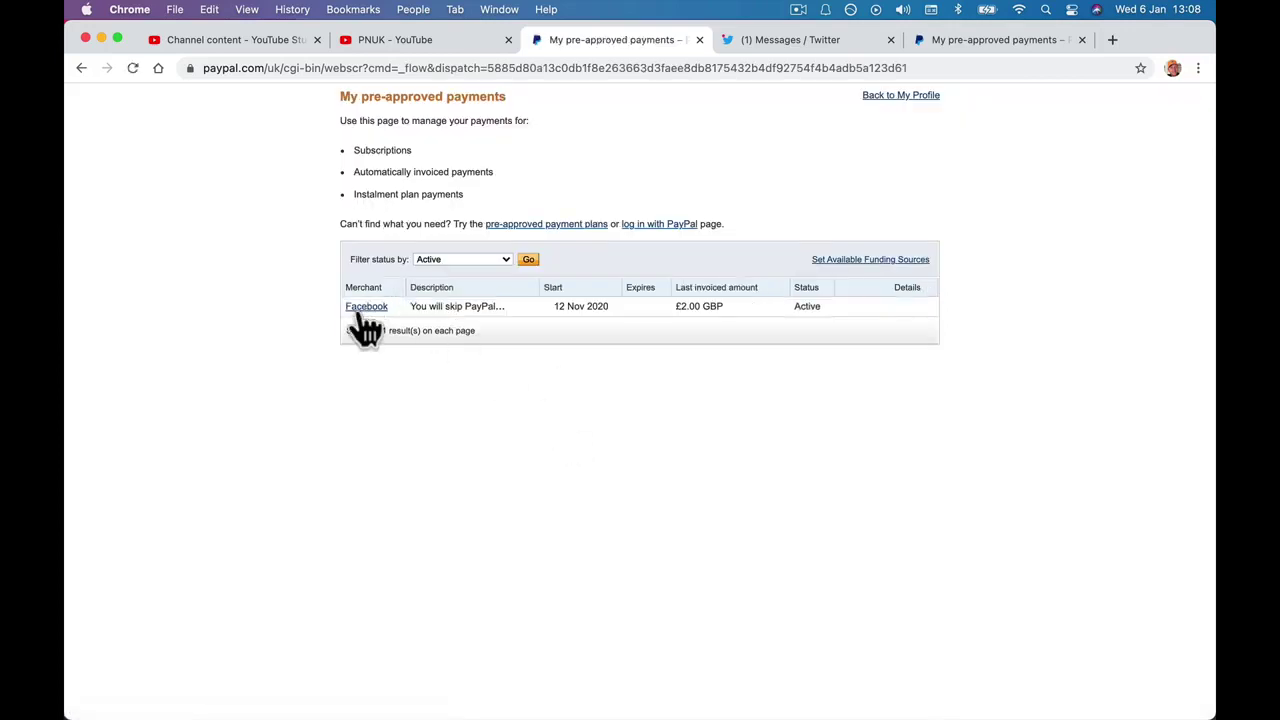
# - Cancel the Facebook billing agreement from 12 Nov 2020 and go back to the list
pyautogui.click(362, 309)
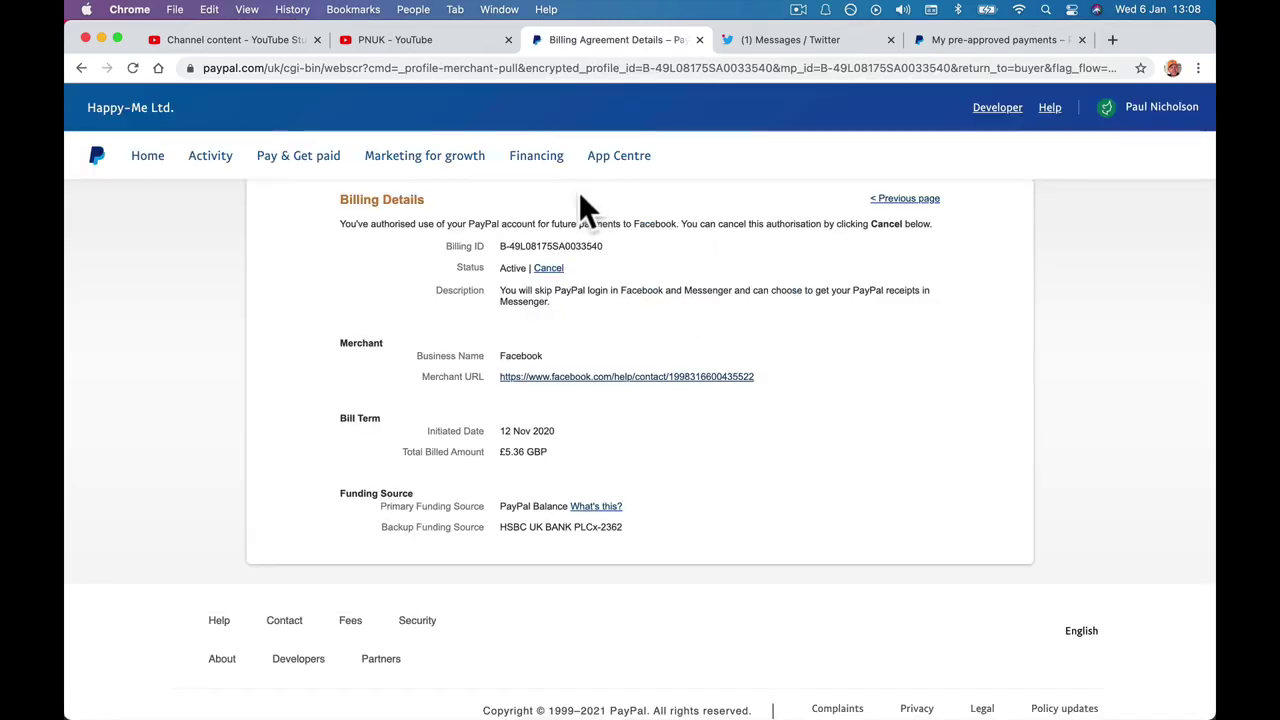
pyautogui.click(548, 268)
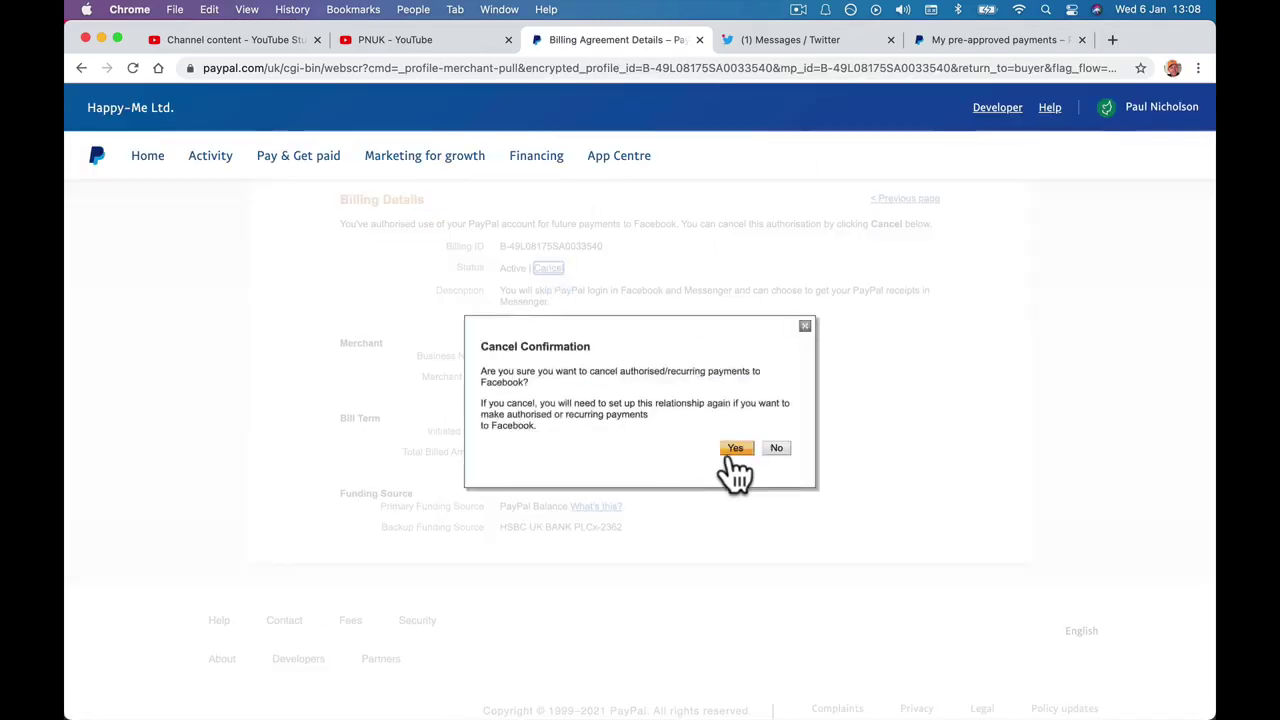
pyautogui.click(736, 449)
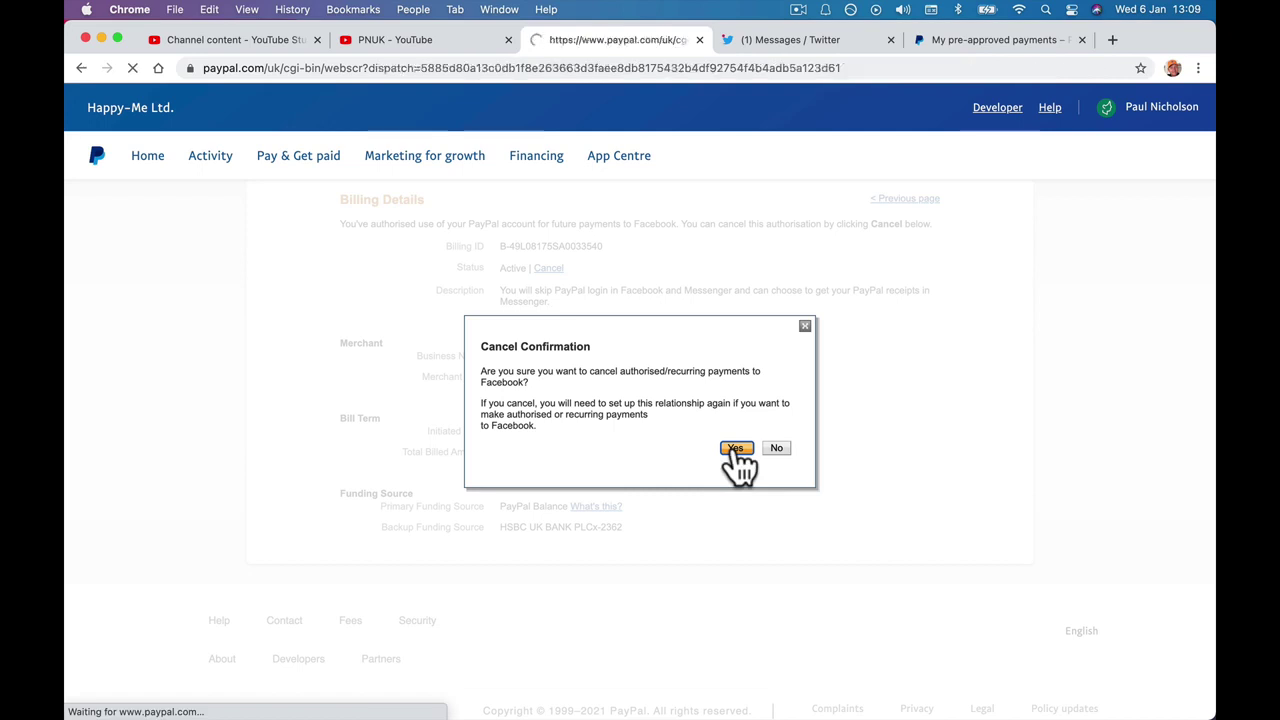
pyautogui.click(893, 97)
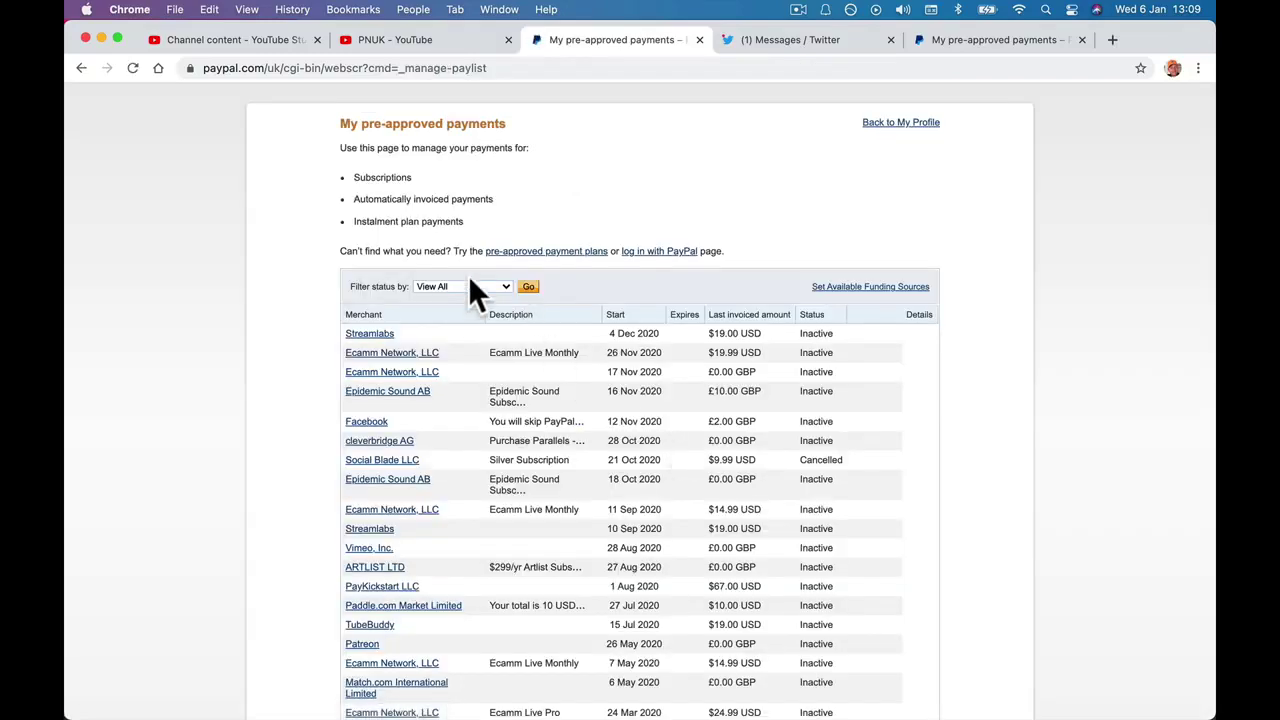
# - Apply the Active status filter again, showing 'There's no data available'
pyautogui.click(470, 286)
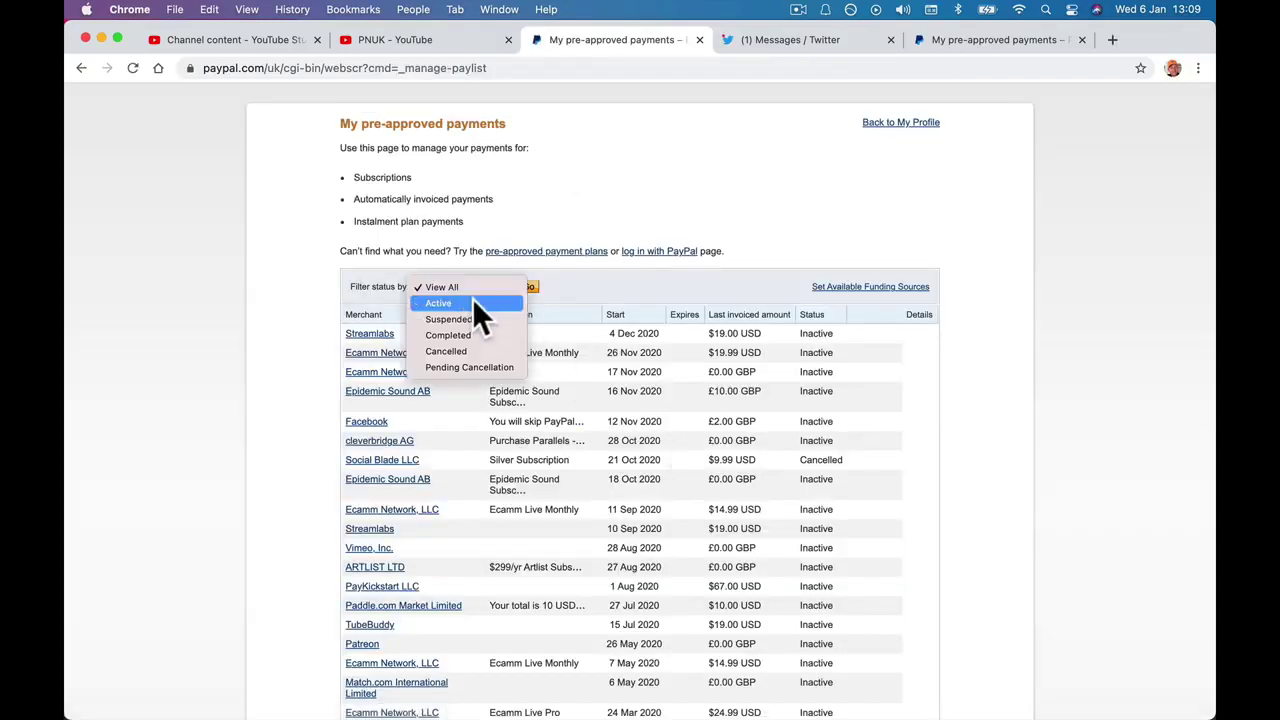
pyautogui.click(474, 303)
pyautogui.click(528, 363)
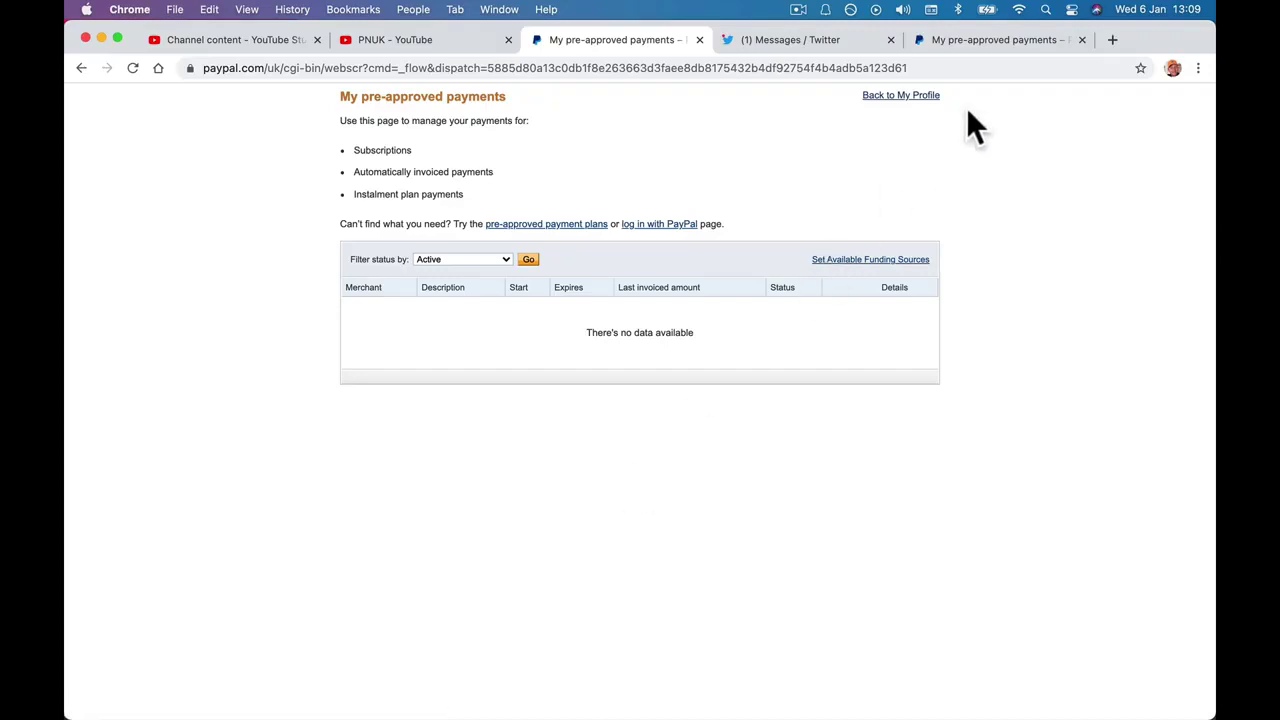
# - In the other tab, go to Account settings > Money, banks and cards and scroll to Pre-approved payments
pyautogui.click(975, 40)
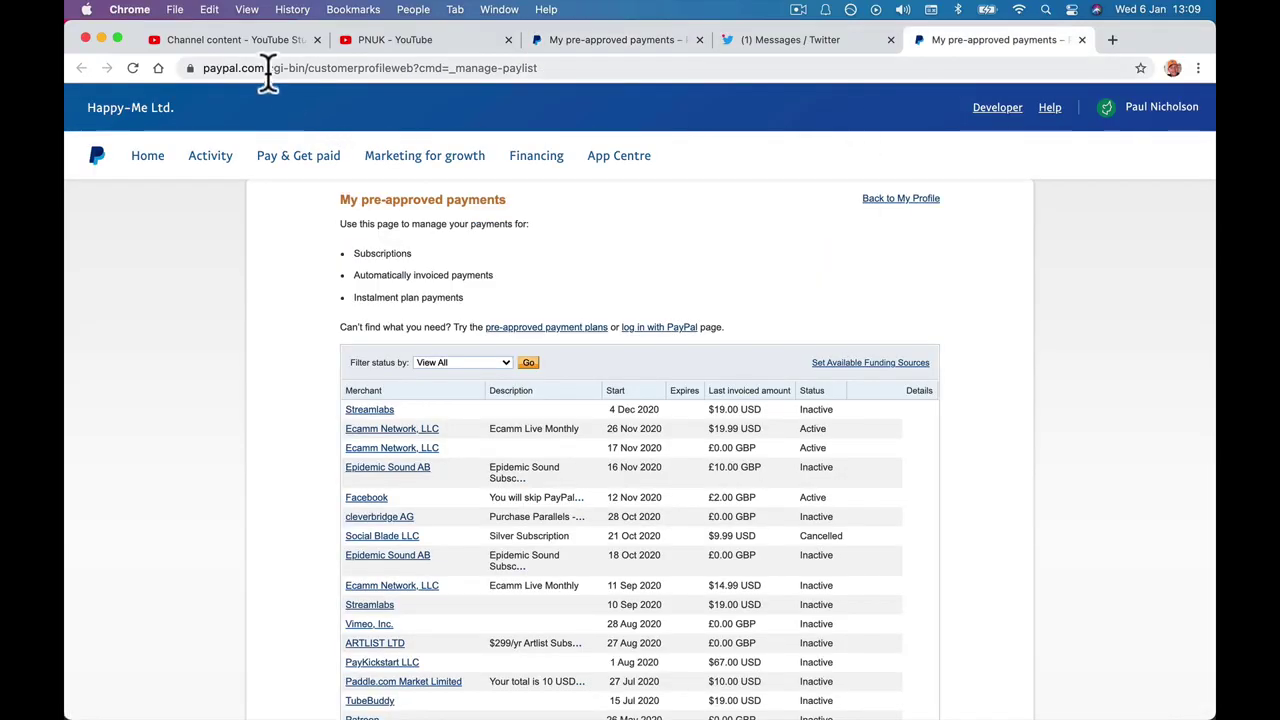
pyautogui.moveTo(266, 67); pyautogui.dragTo(528, 84)
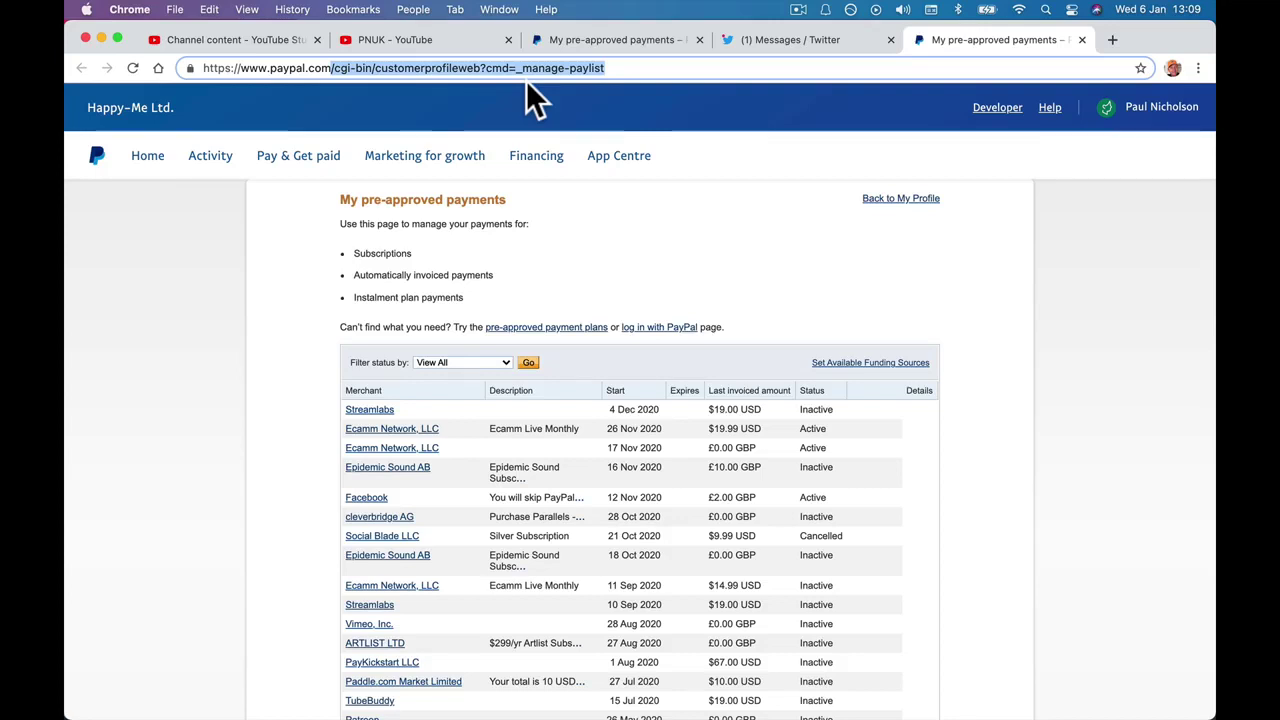
pyautogui.moveTo(1127, 114)
pyautogui.click(1100, 201)
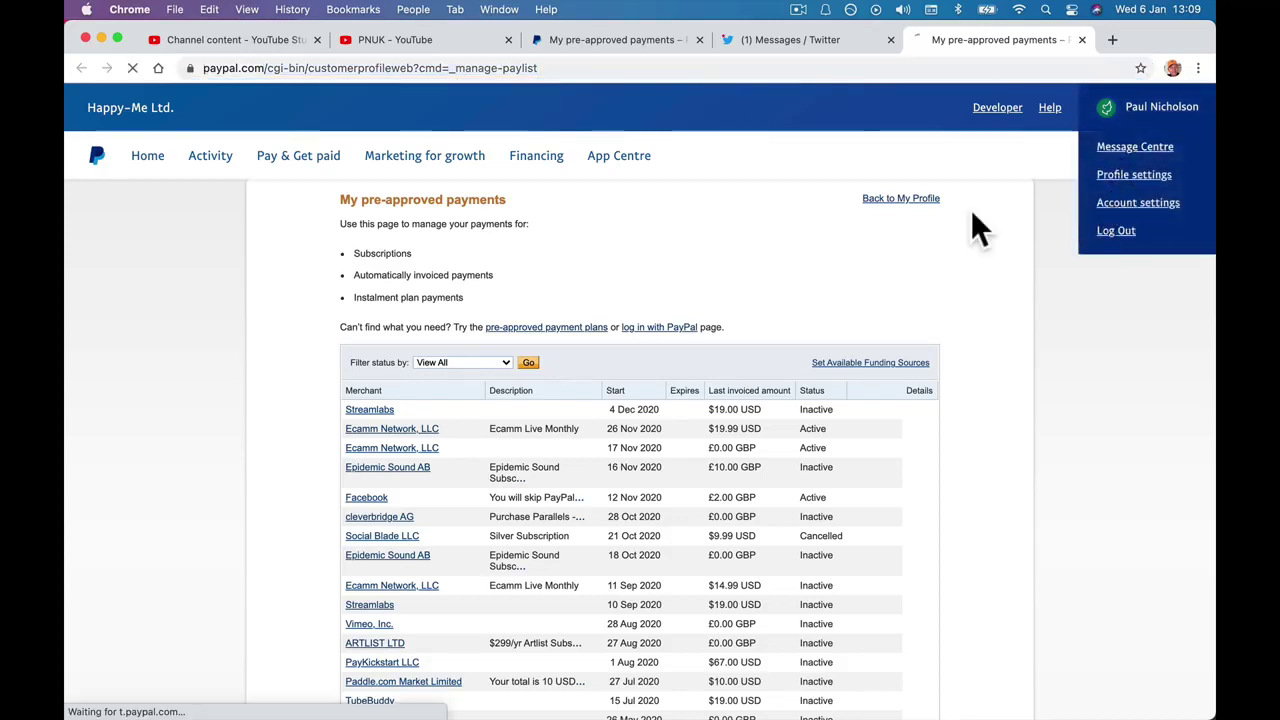
pyautogui.scroll(-1, 215, 430)
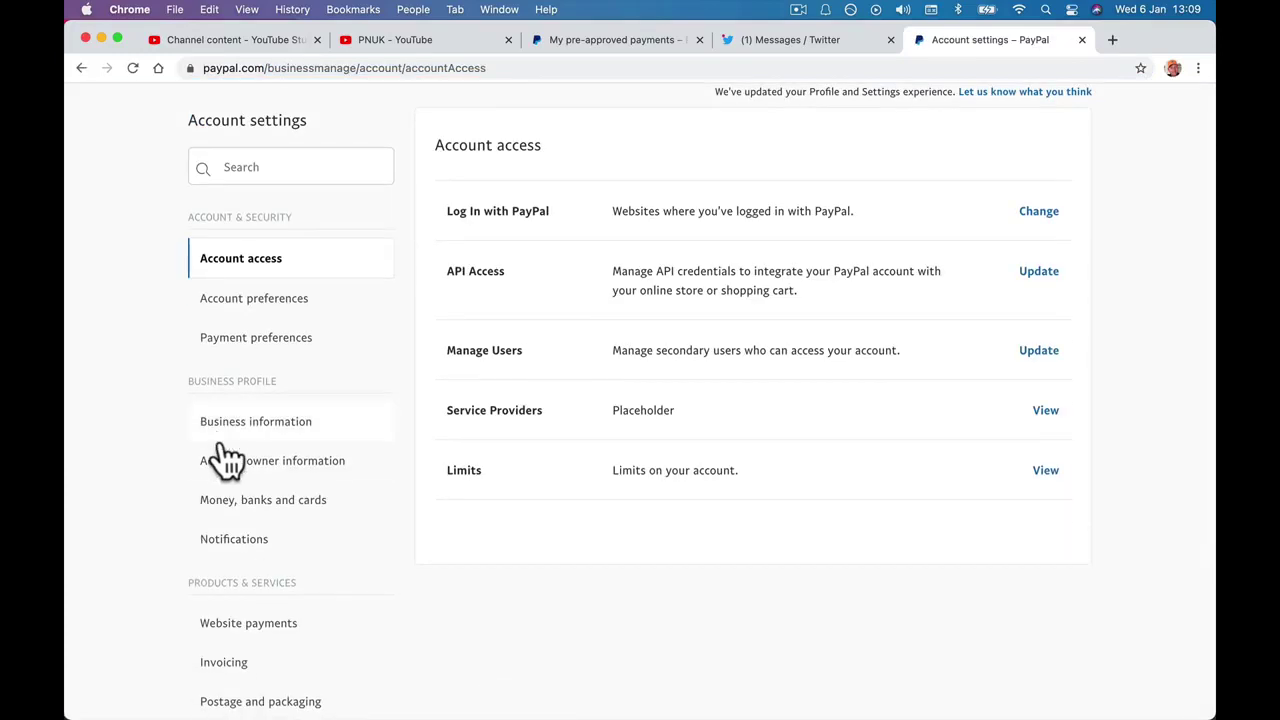
pyautogui.click(220, 503)
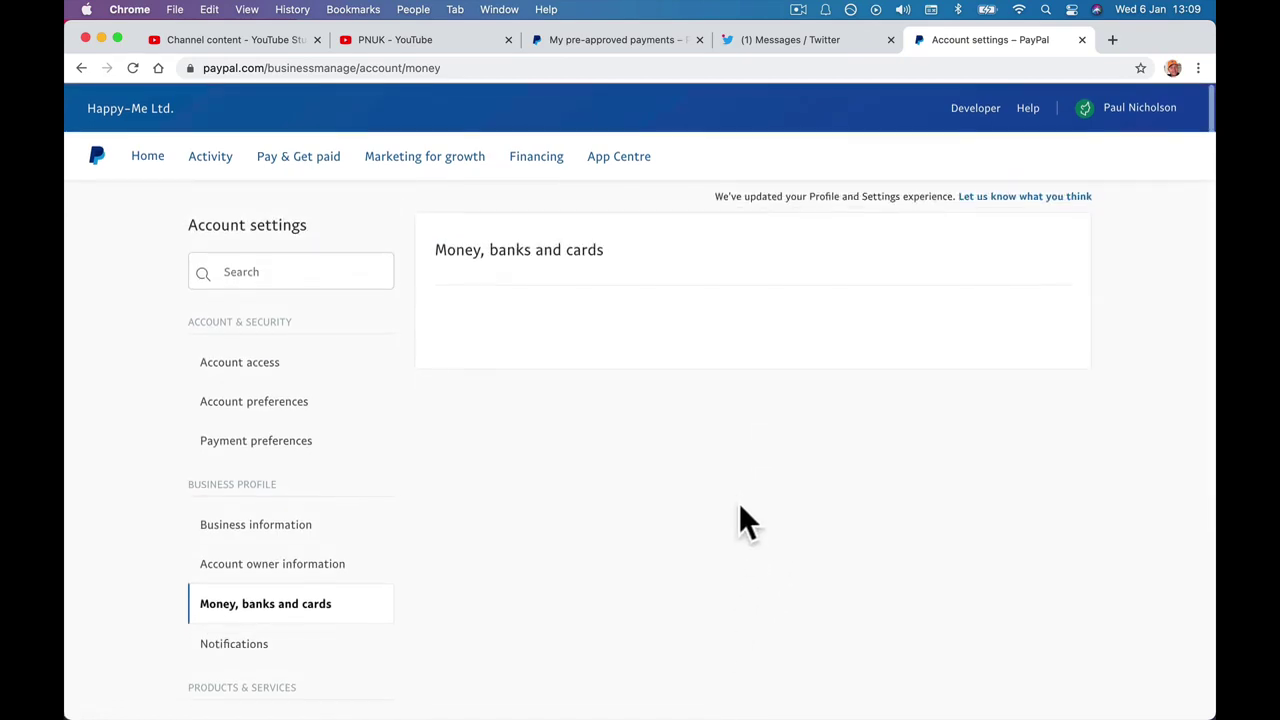
pyautogui.scroll(-10, 739, 503)
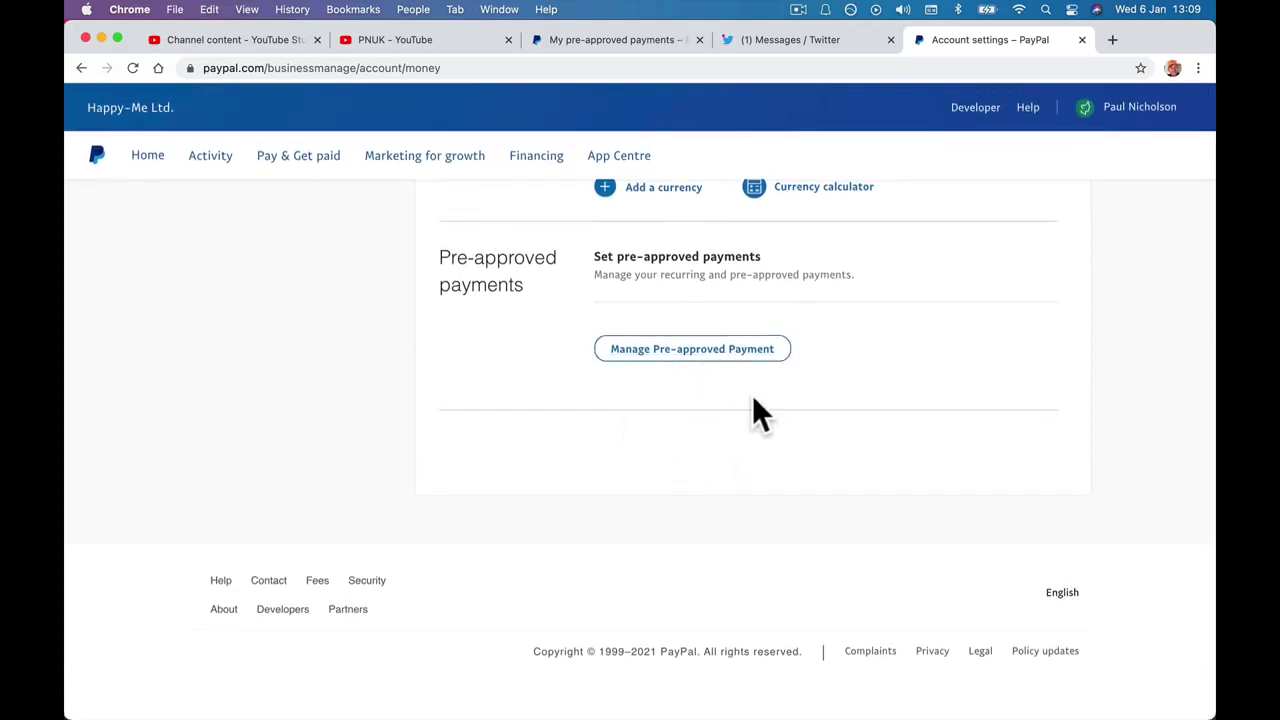